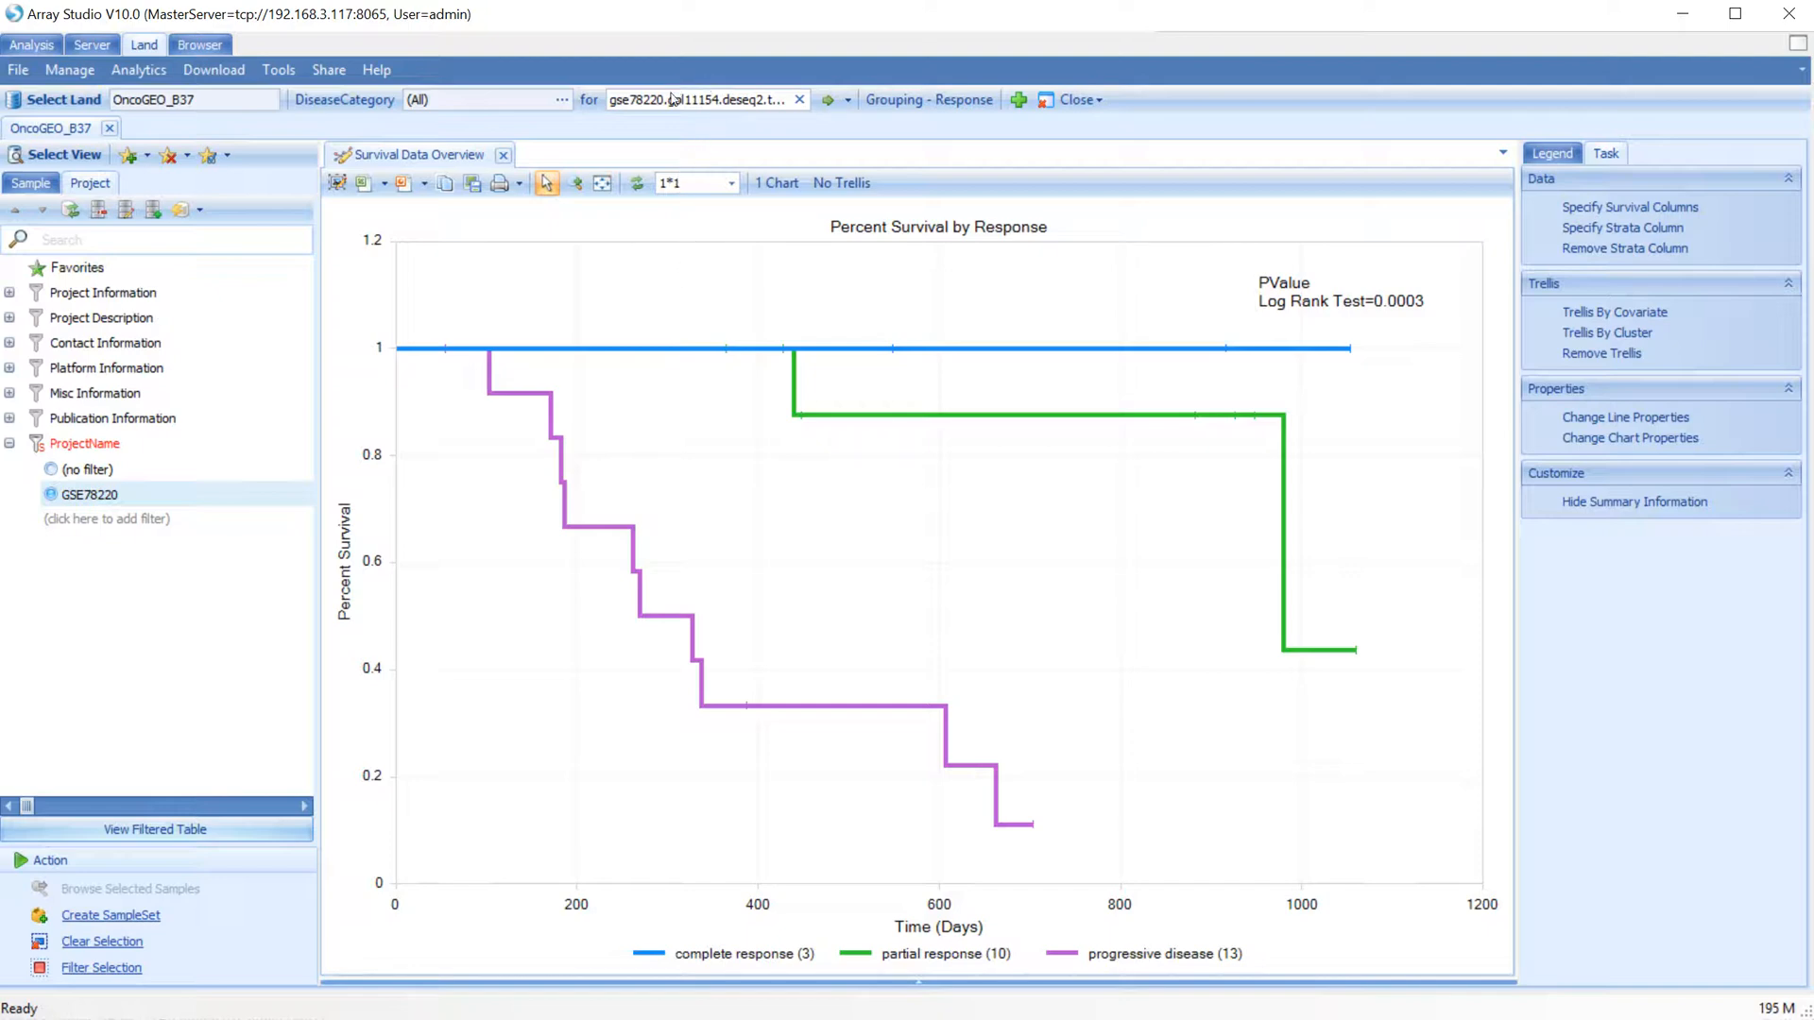
Search the land for gse78220 and open its ProjectComparison result.
left_click(706, 99)
double_click(741, 102)
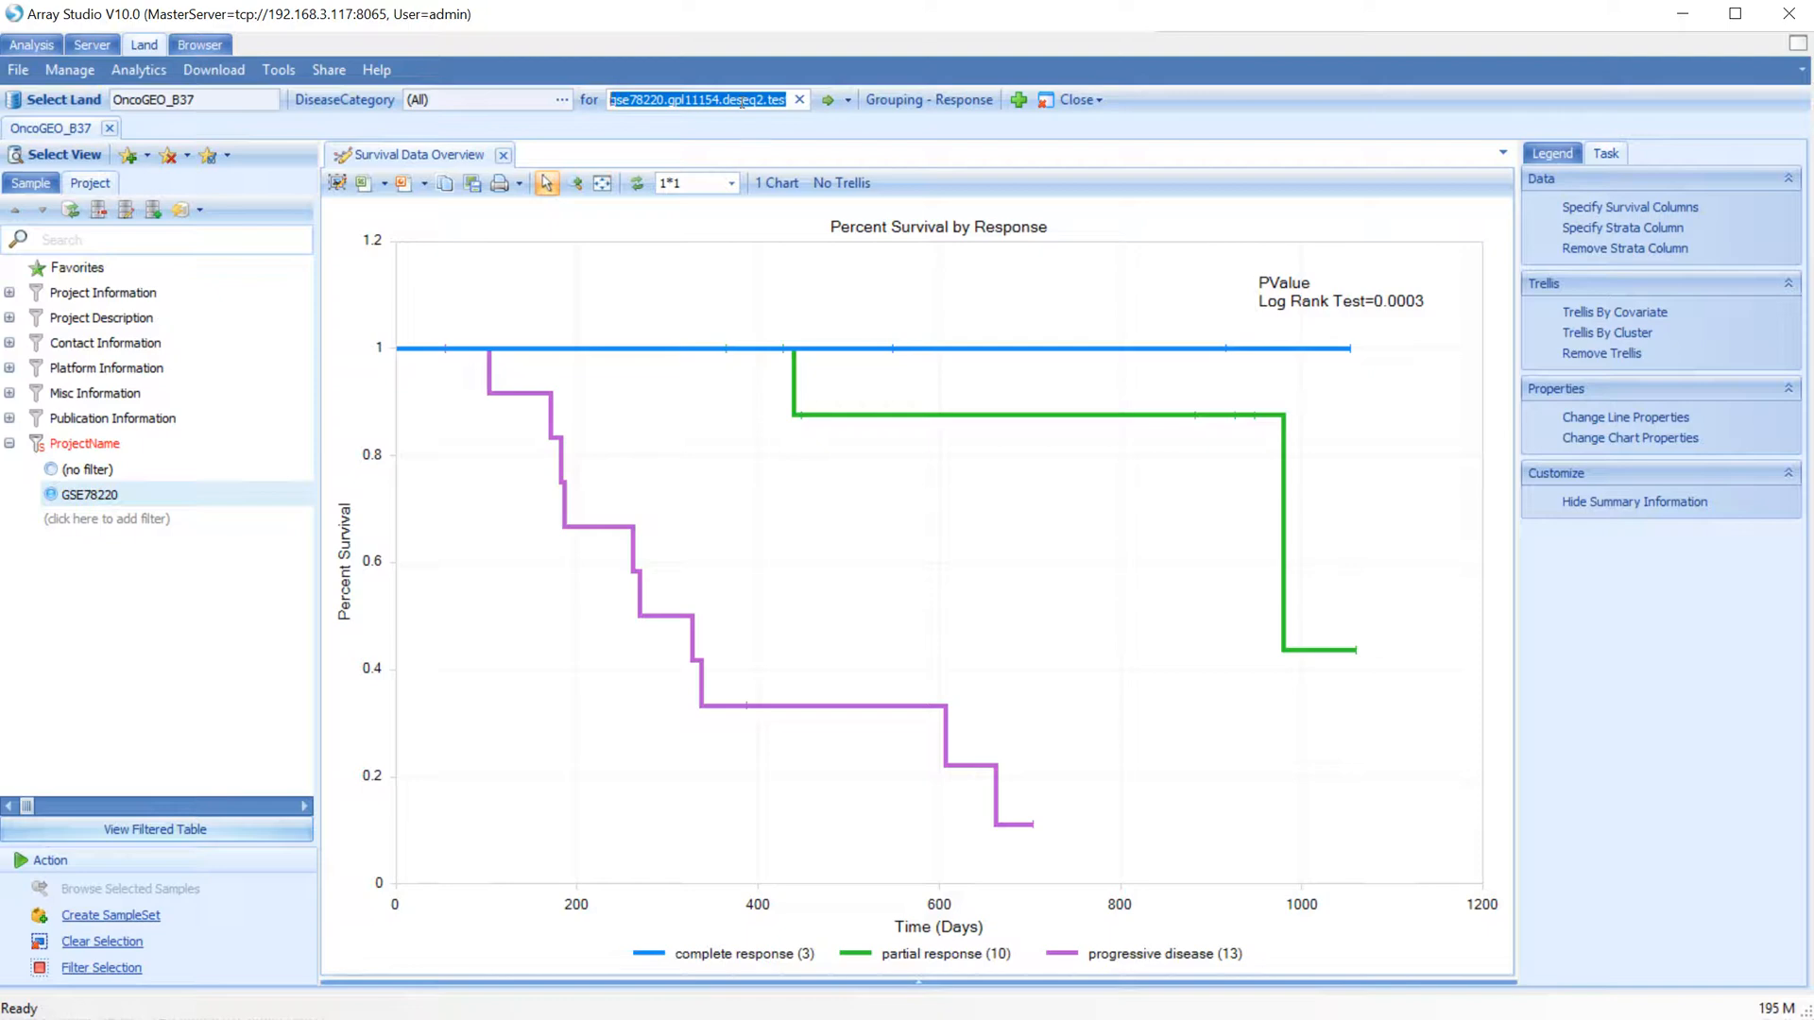
type("gse7")
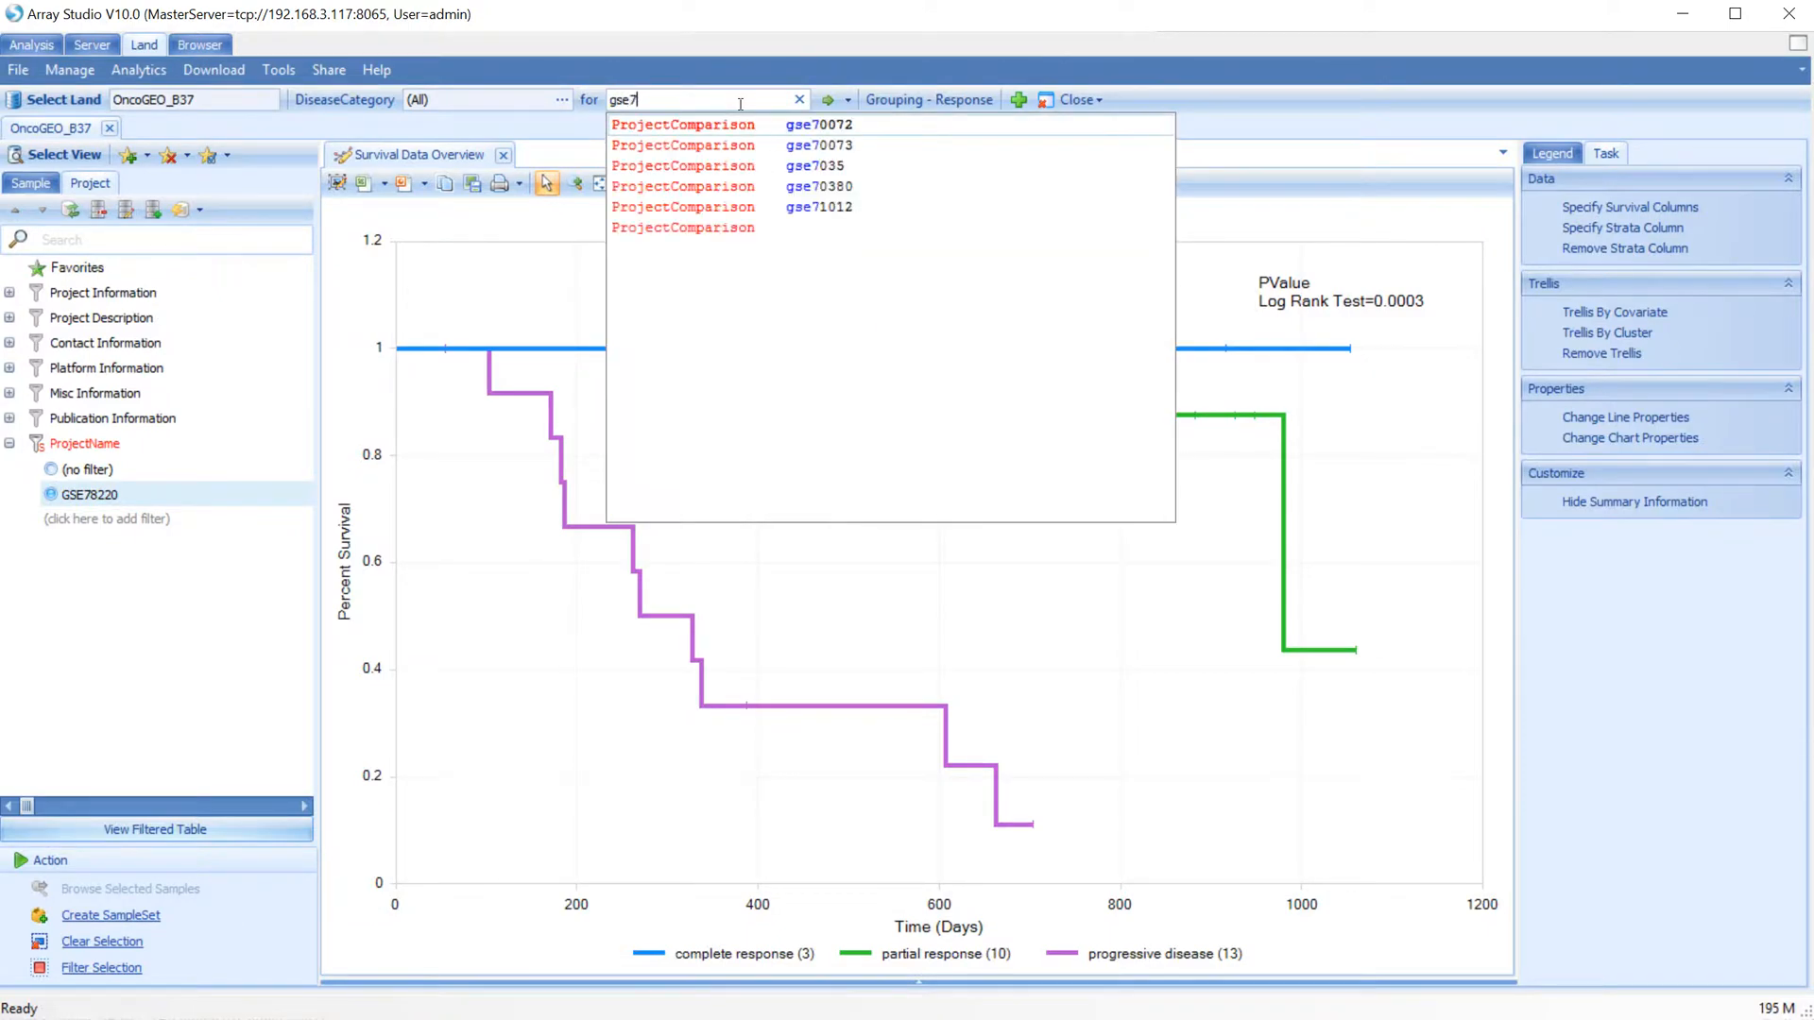
type("8220")
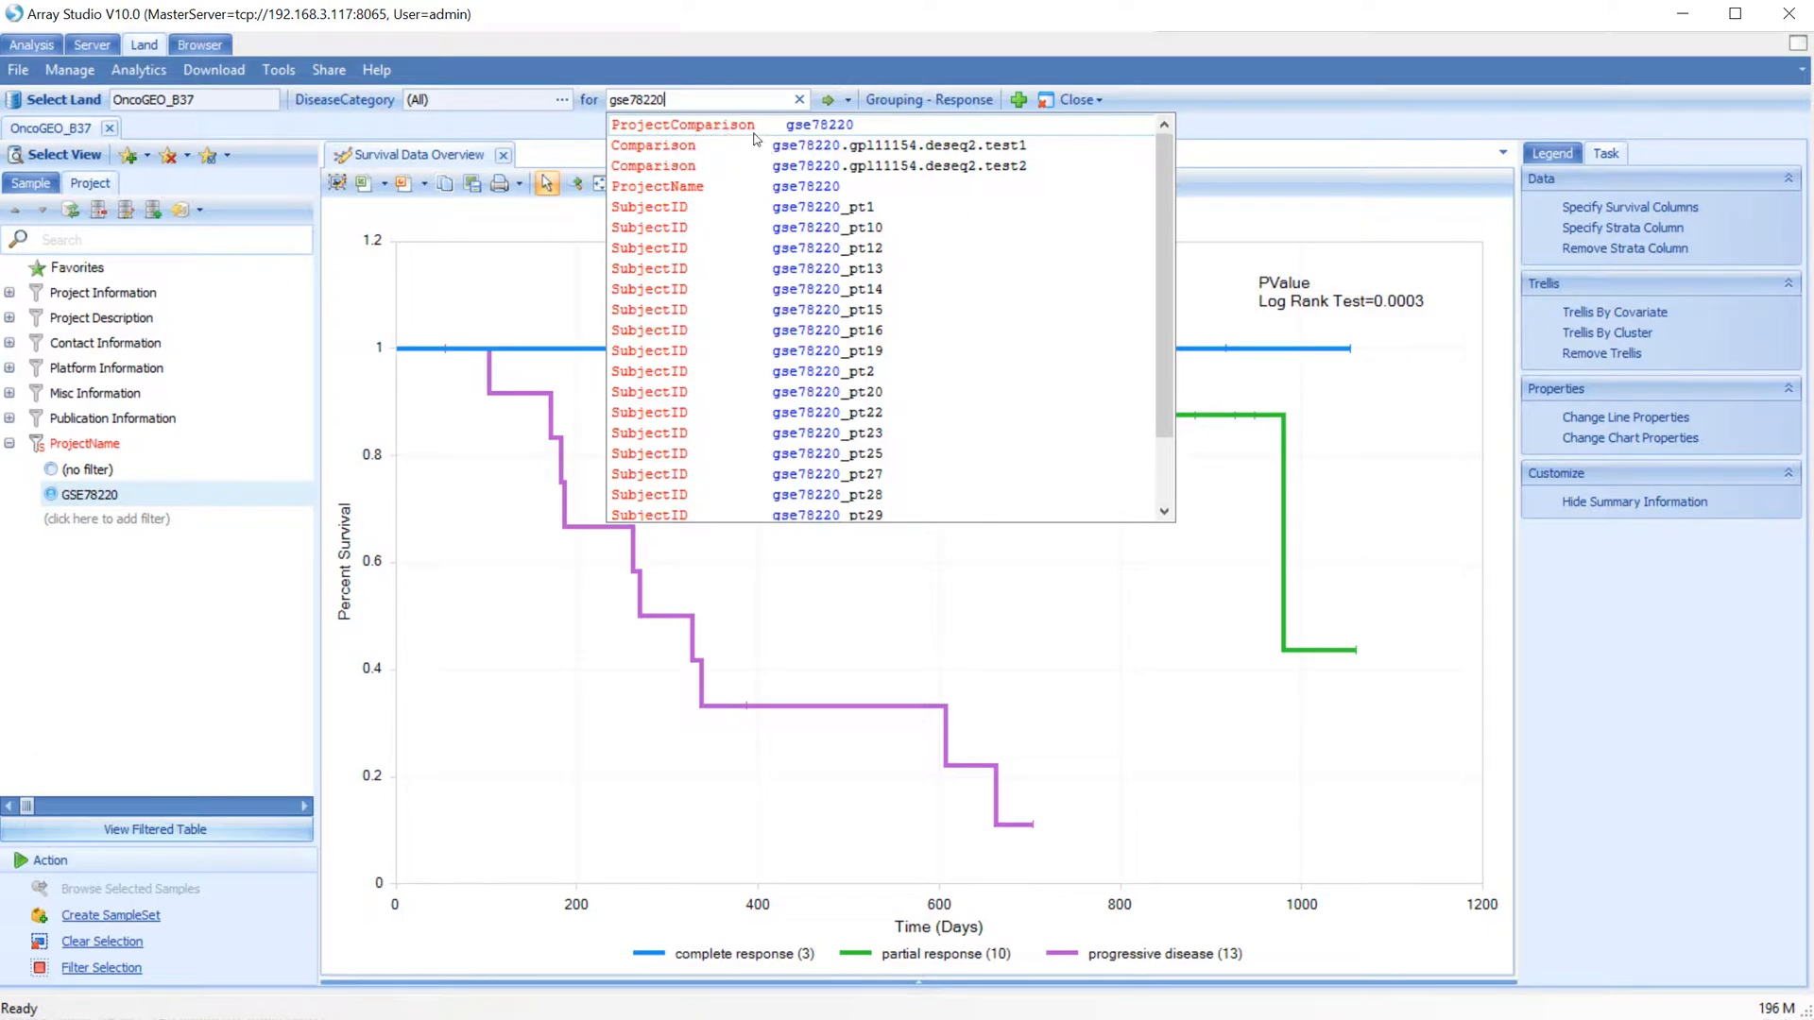
left_click(725, 128)
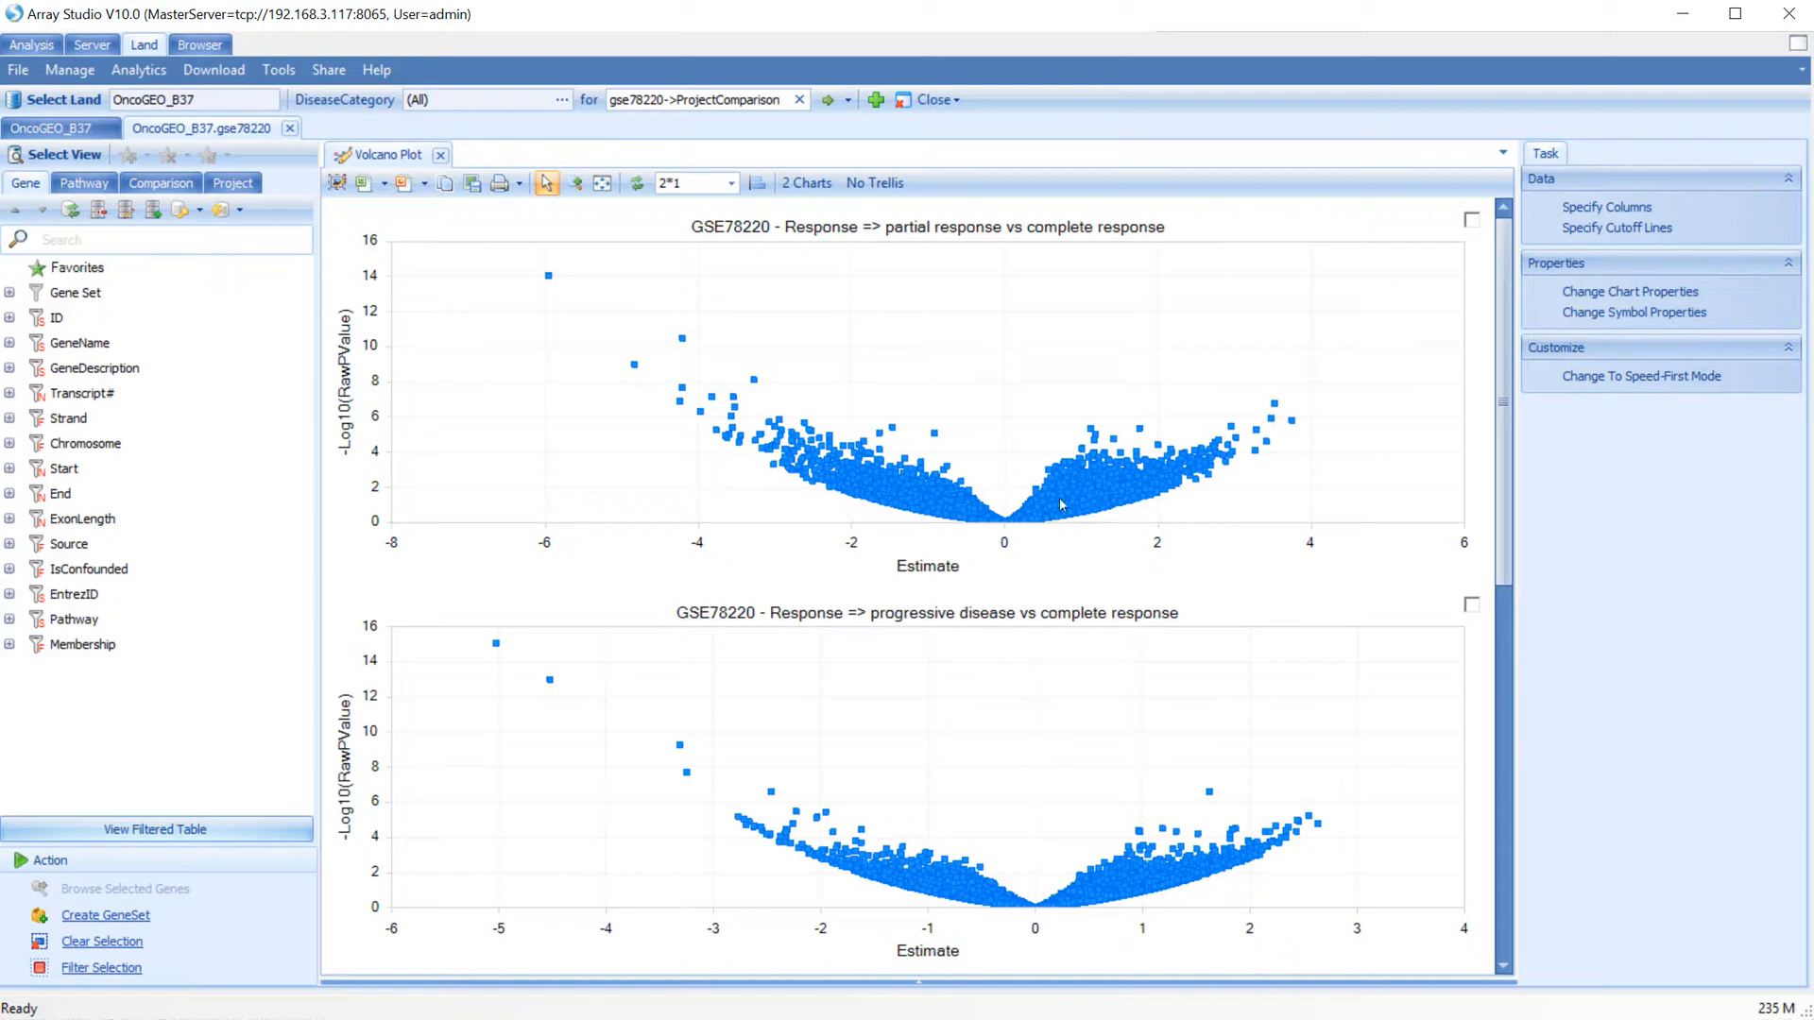
Search for gse7822 and open the single comparison gse78220.gpl11154.deseq2.test2.
left_click(790, 100)
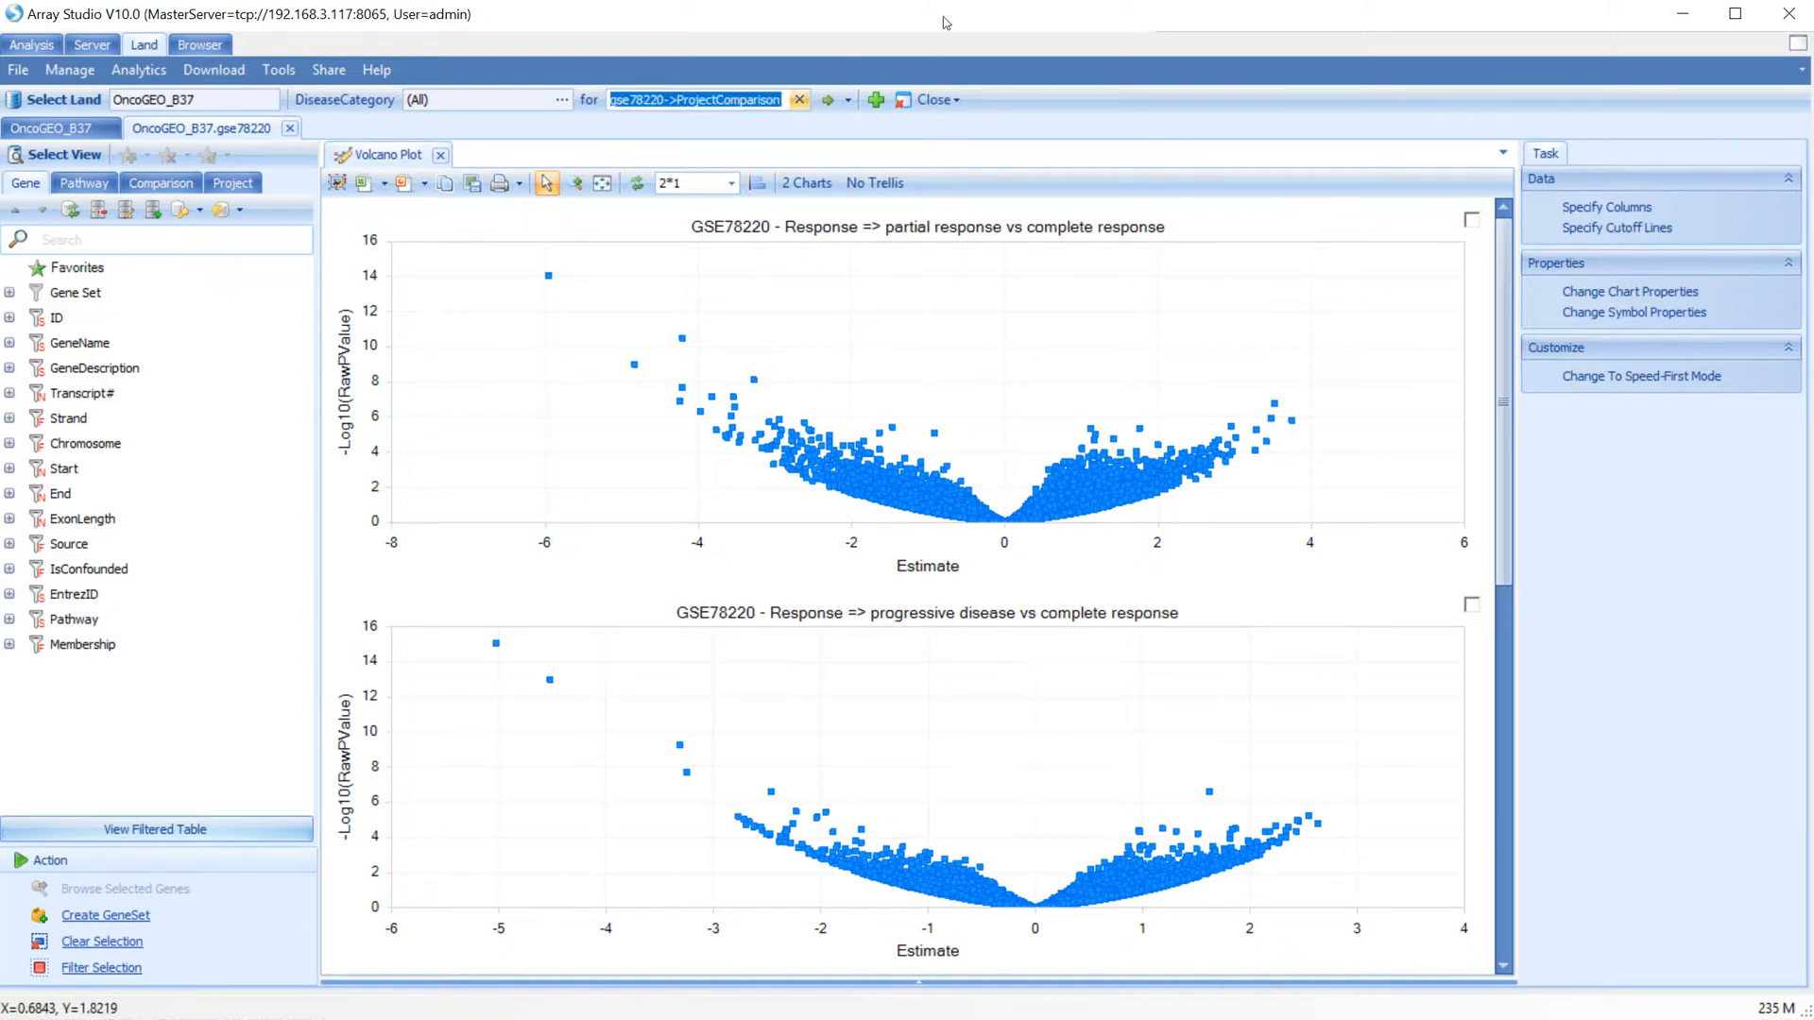
type("gse")
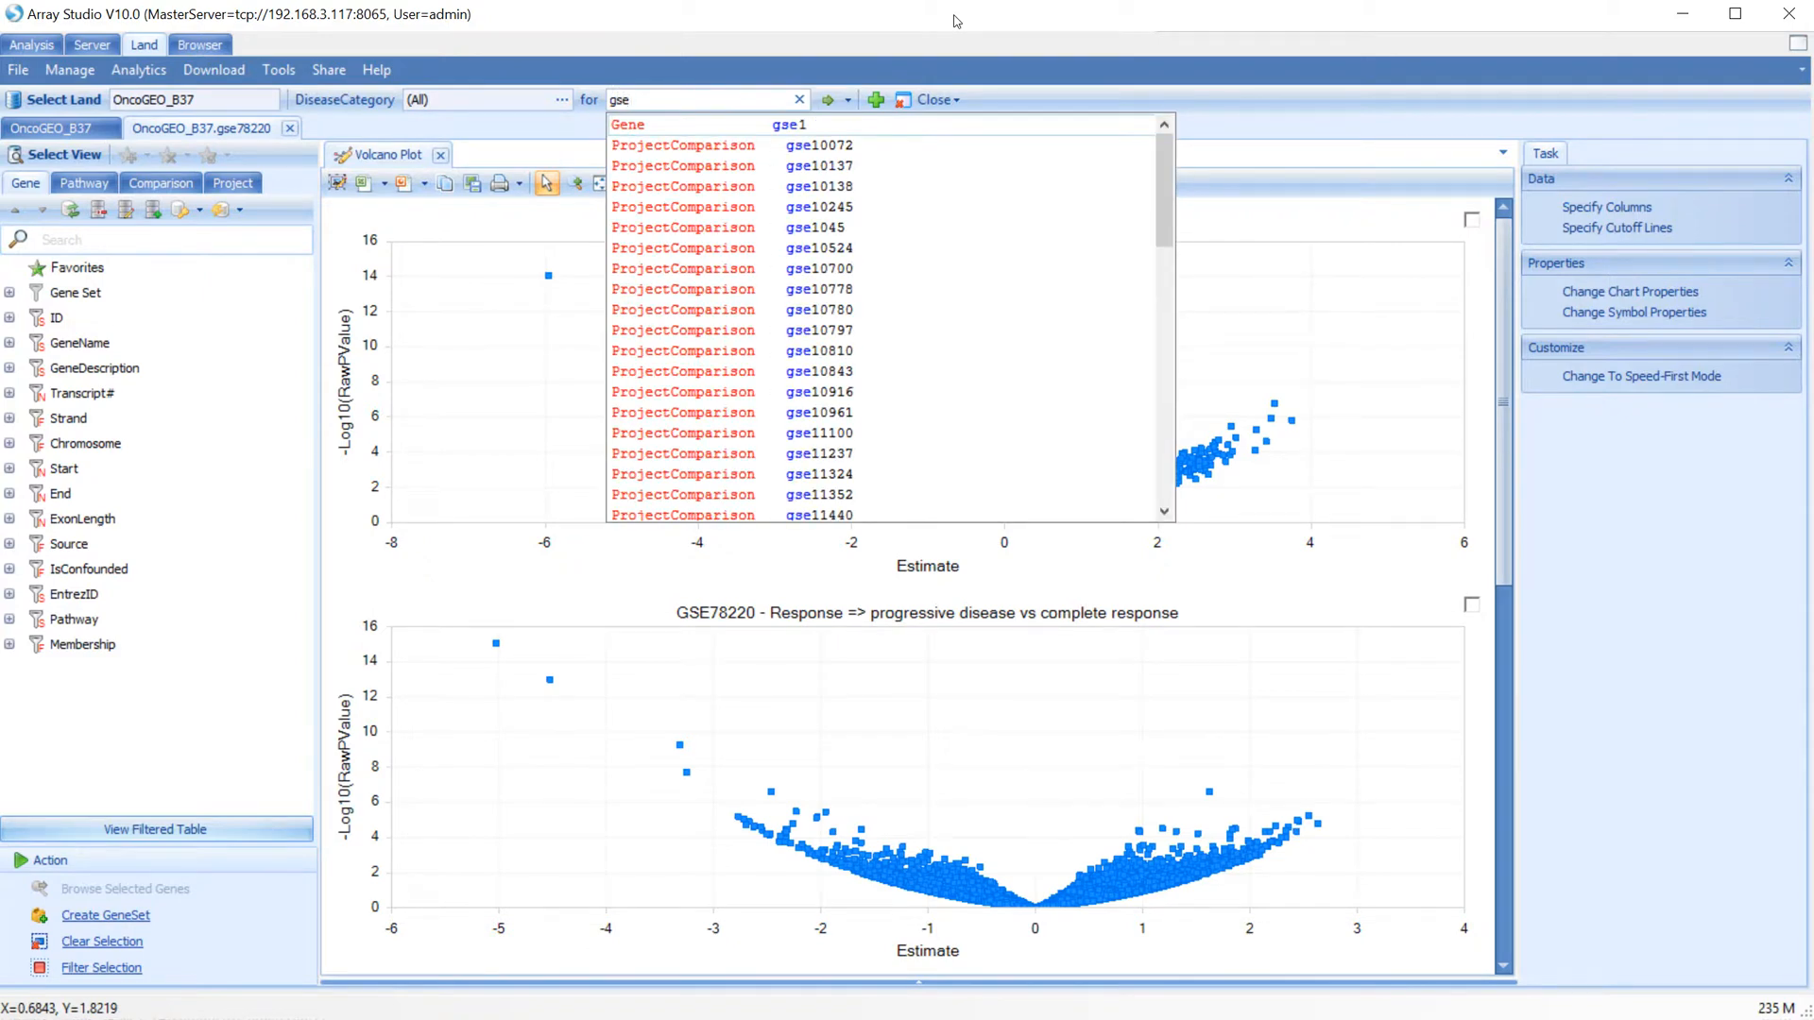
type("7822")
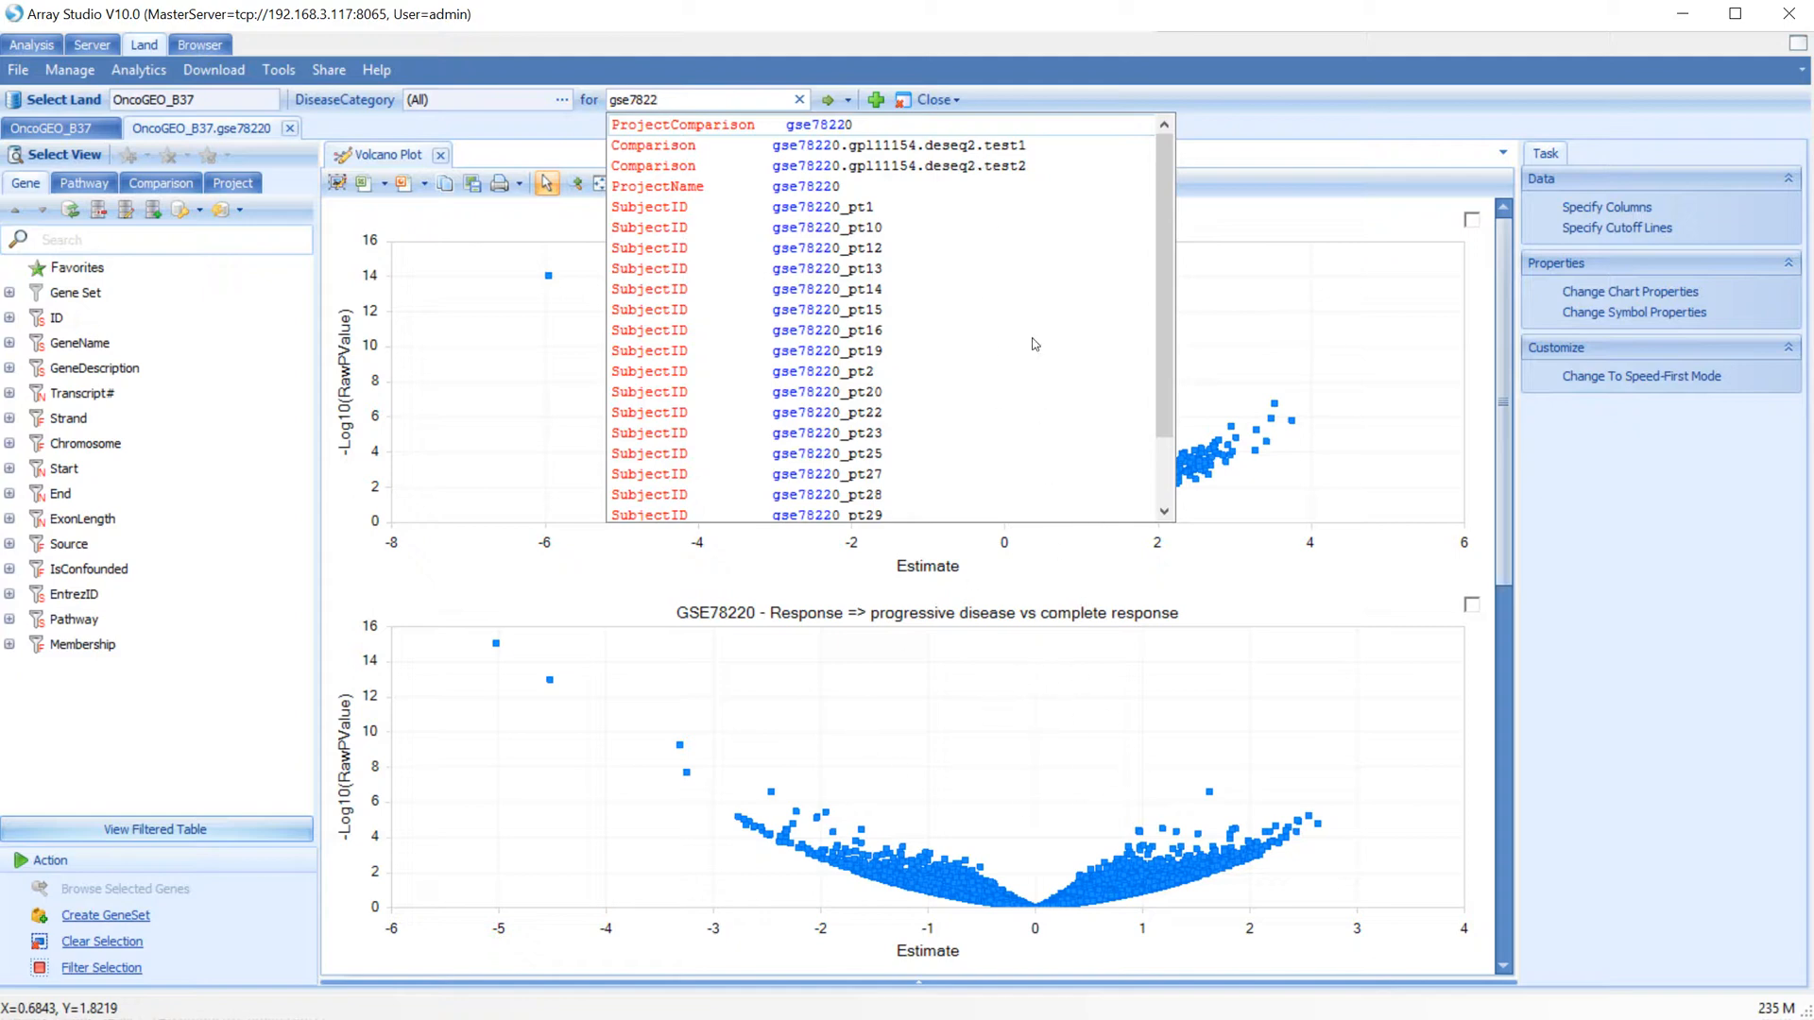
left_click(1001, 165)
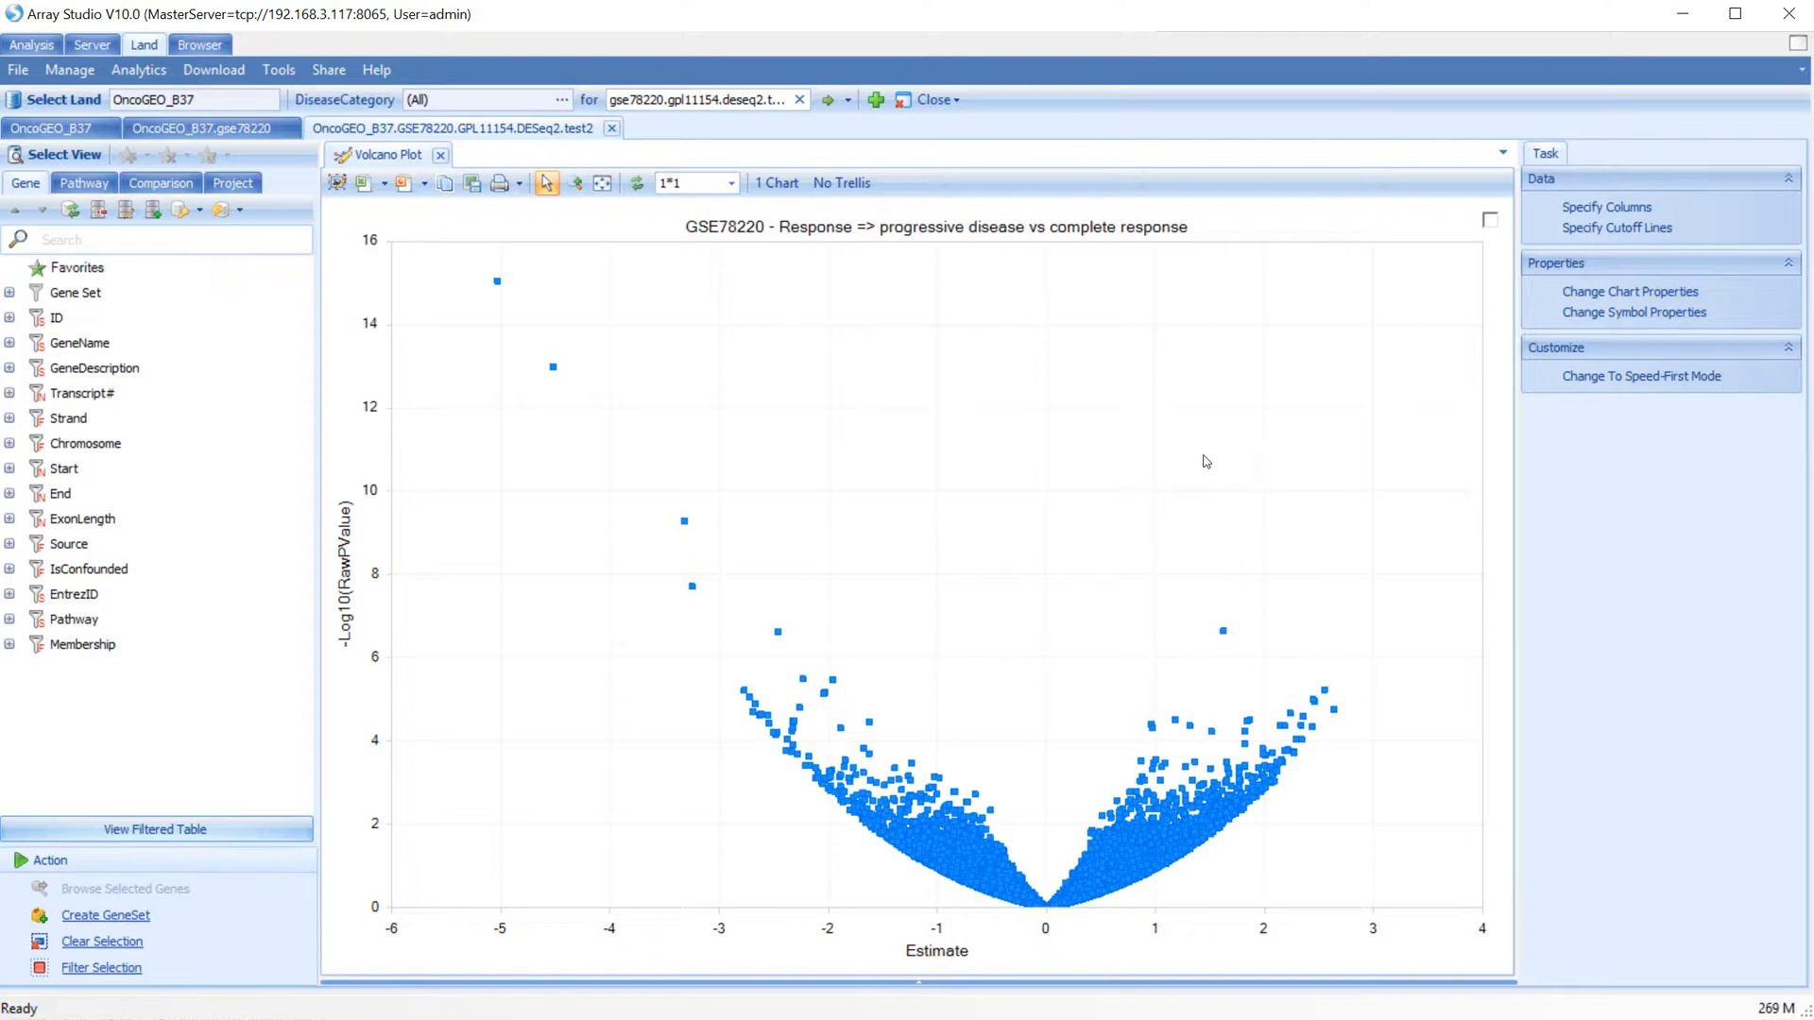
Add volcano plot cutoffs at p-value 0.05 and estimate 1 in both directions, and color the symbols continuously by the test2 Log2FoldChange.
left_click(1605, 235)
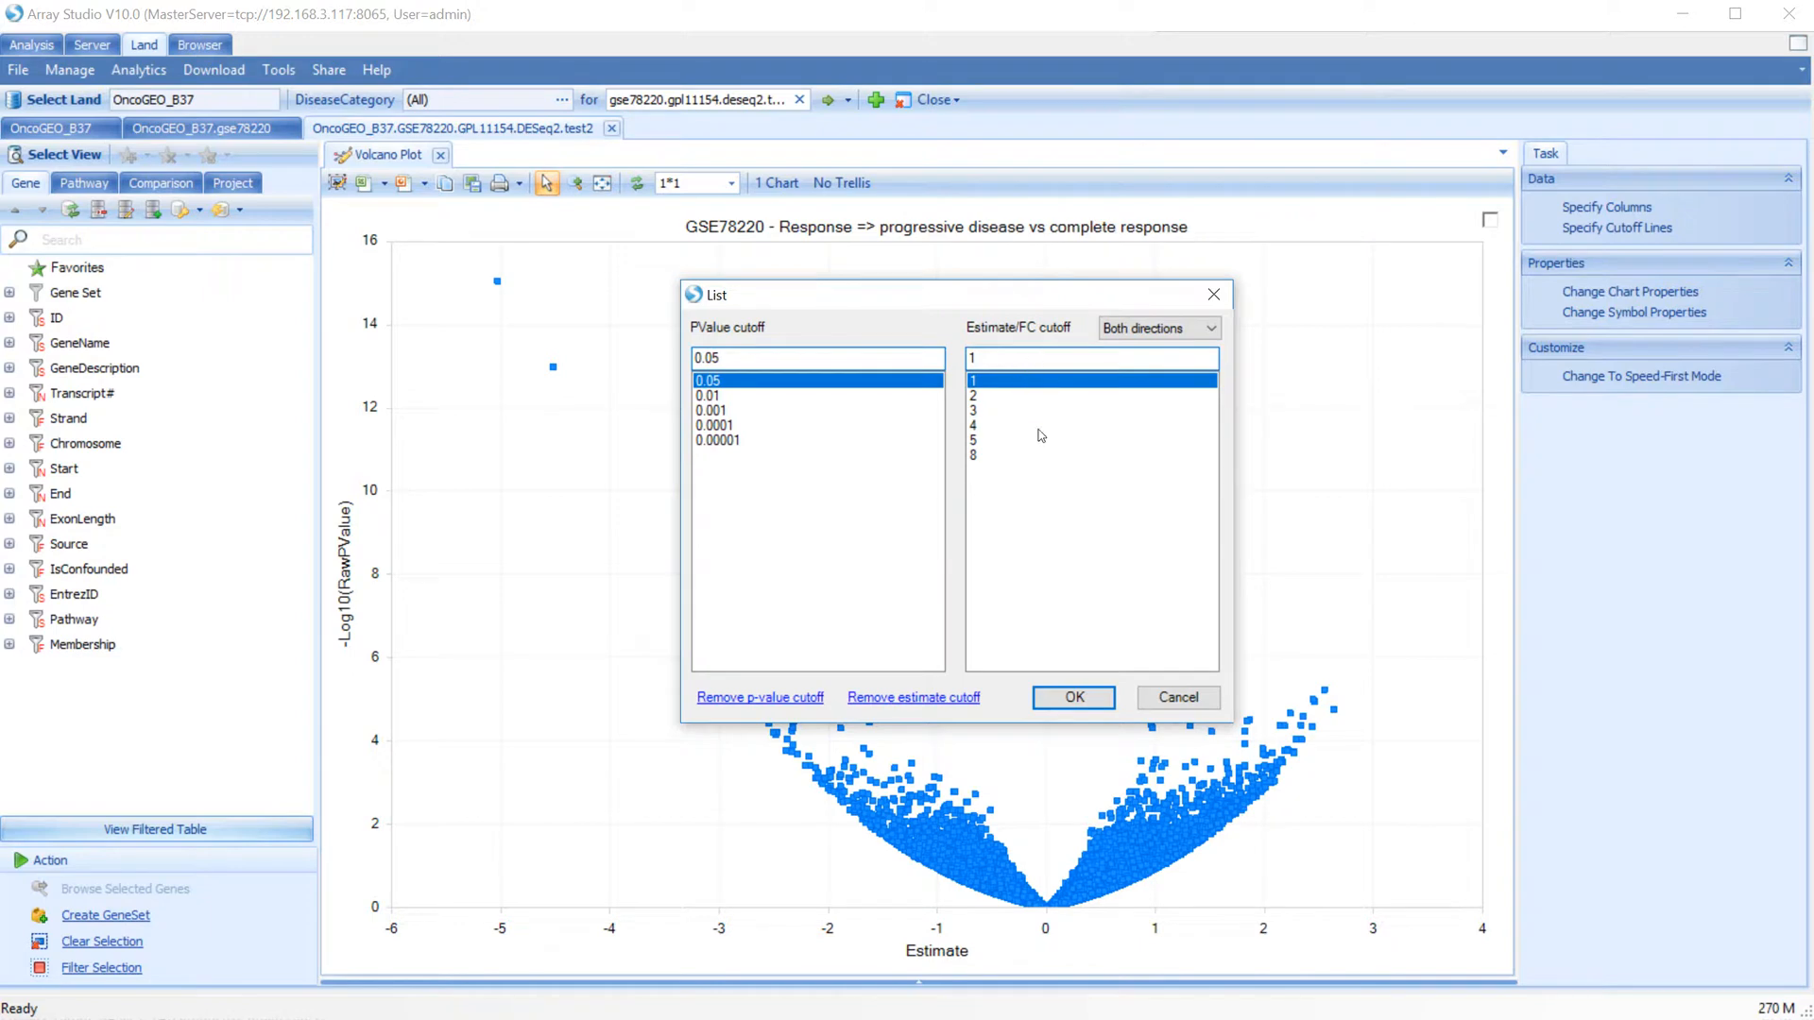
left_click(1077, 696)
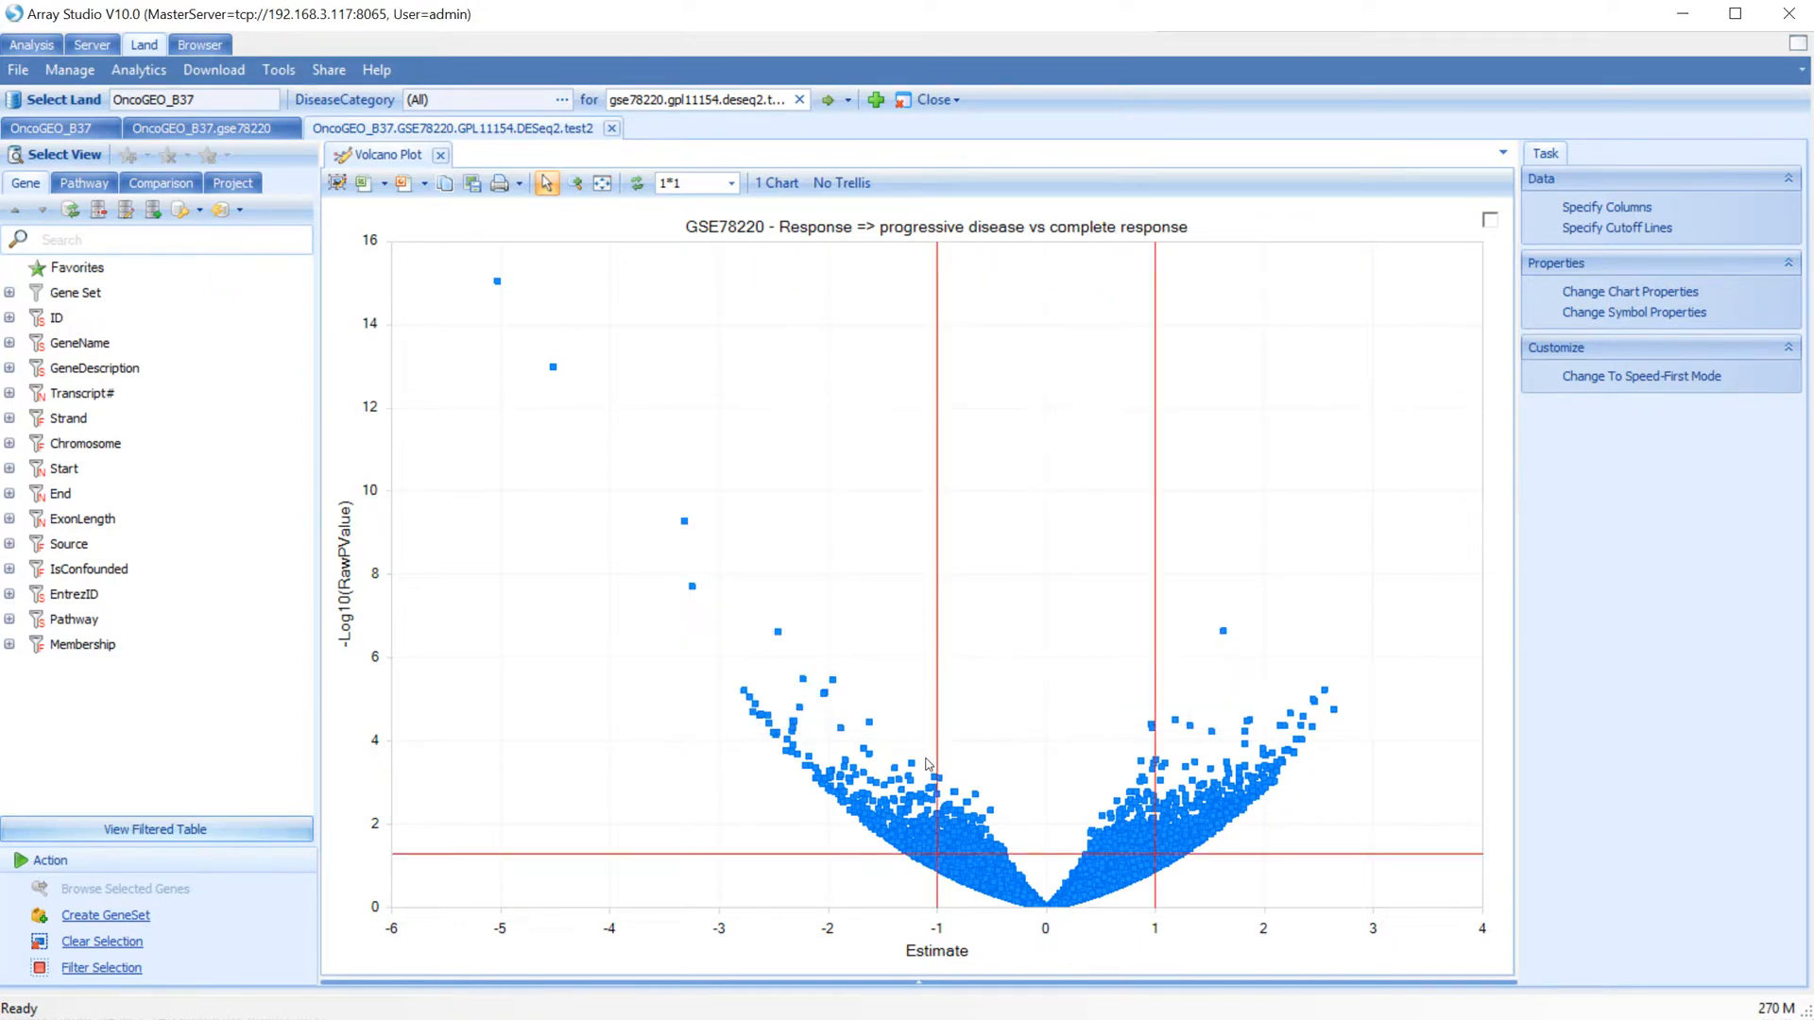
left_click(1606, 313)
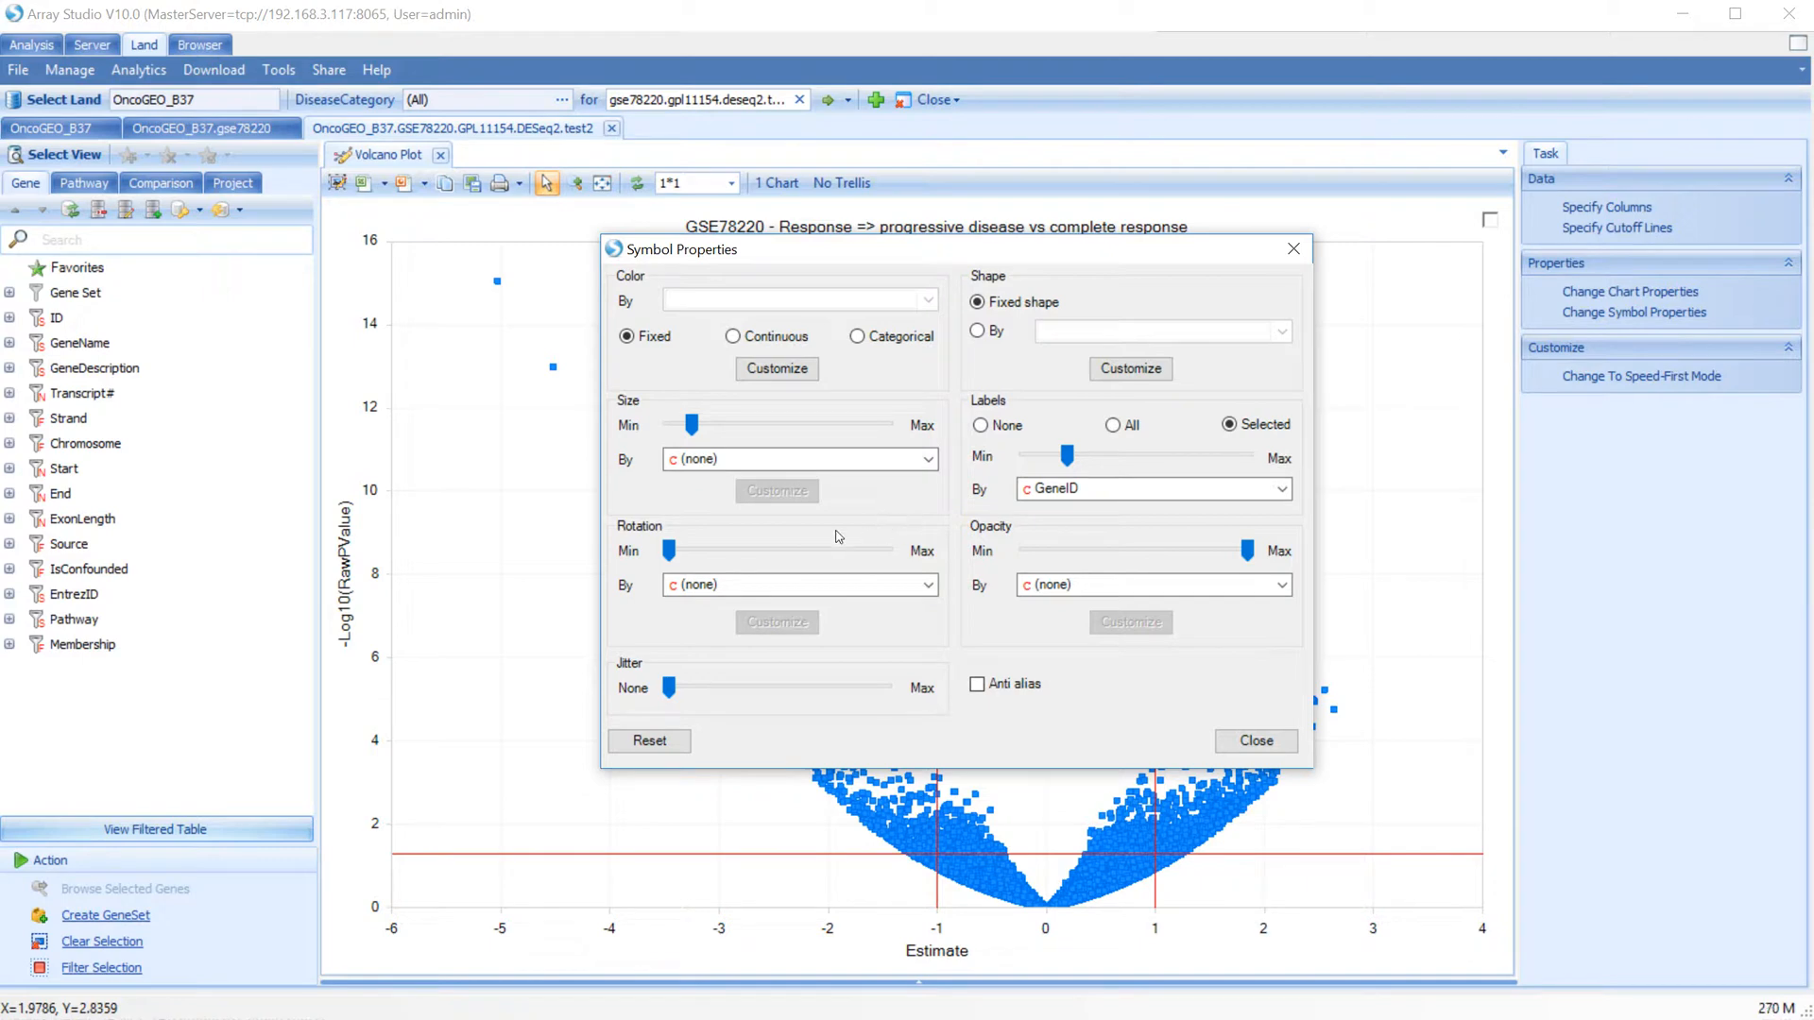
left_click(733, 336)
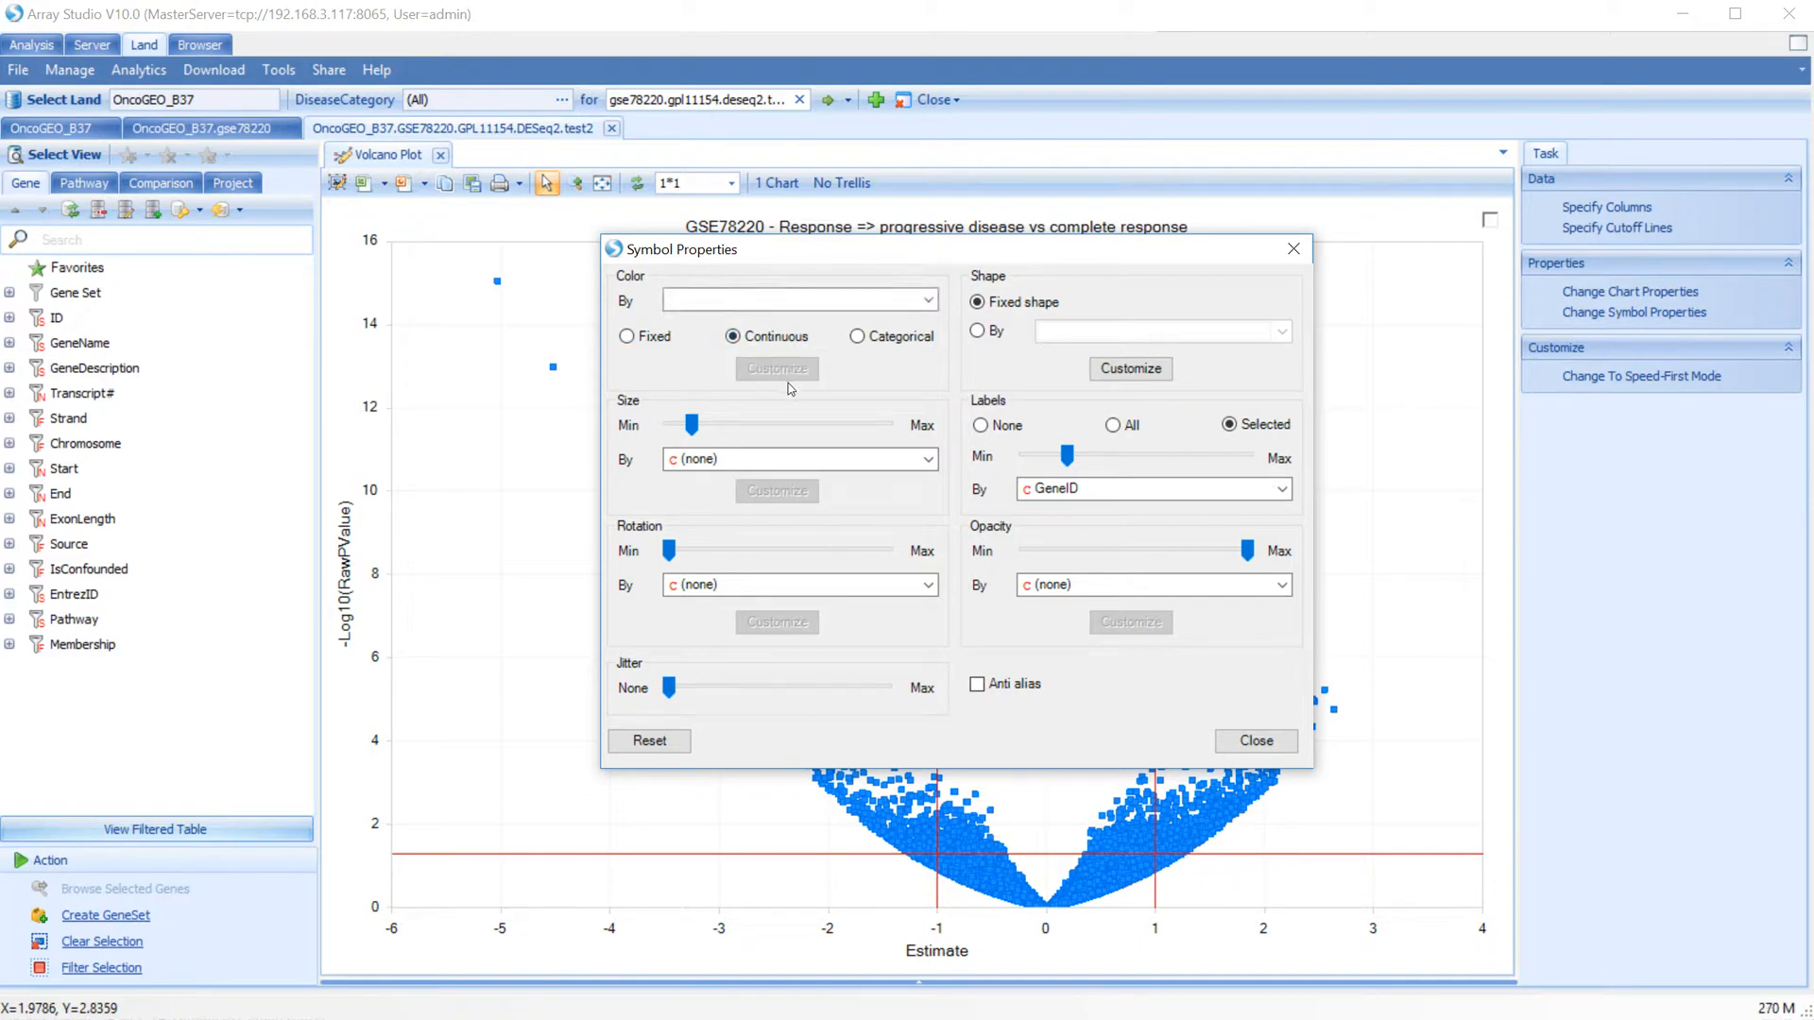
left_click(888, 300)
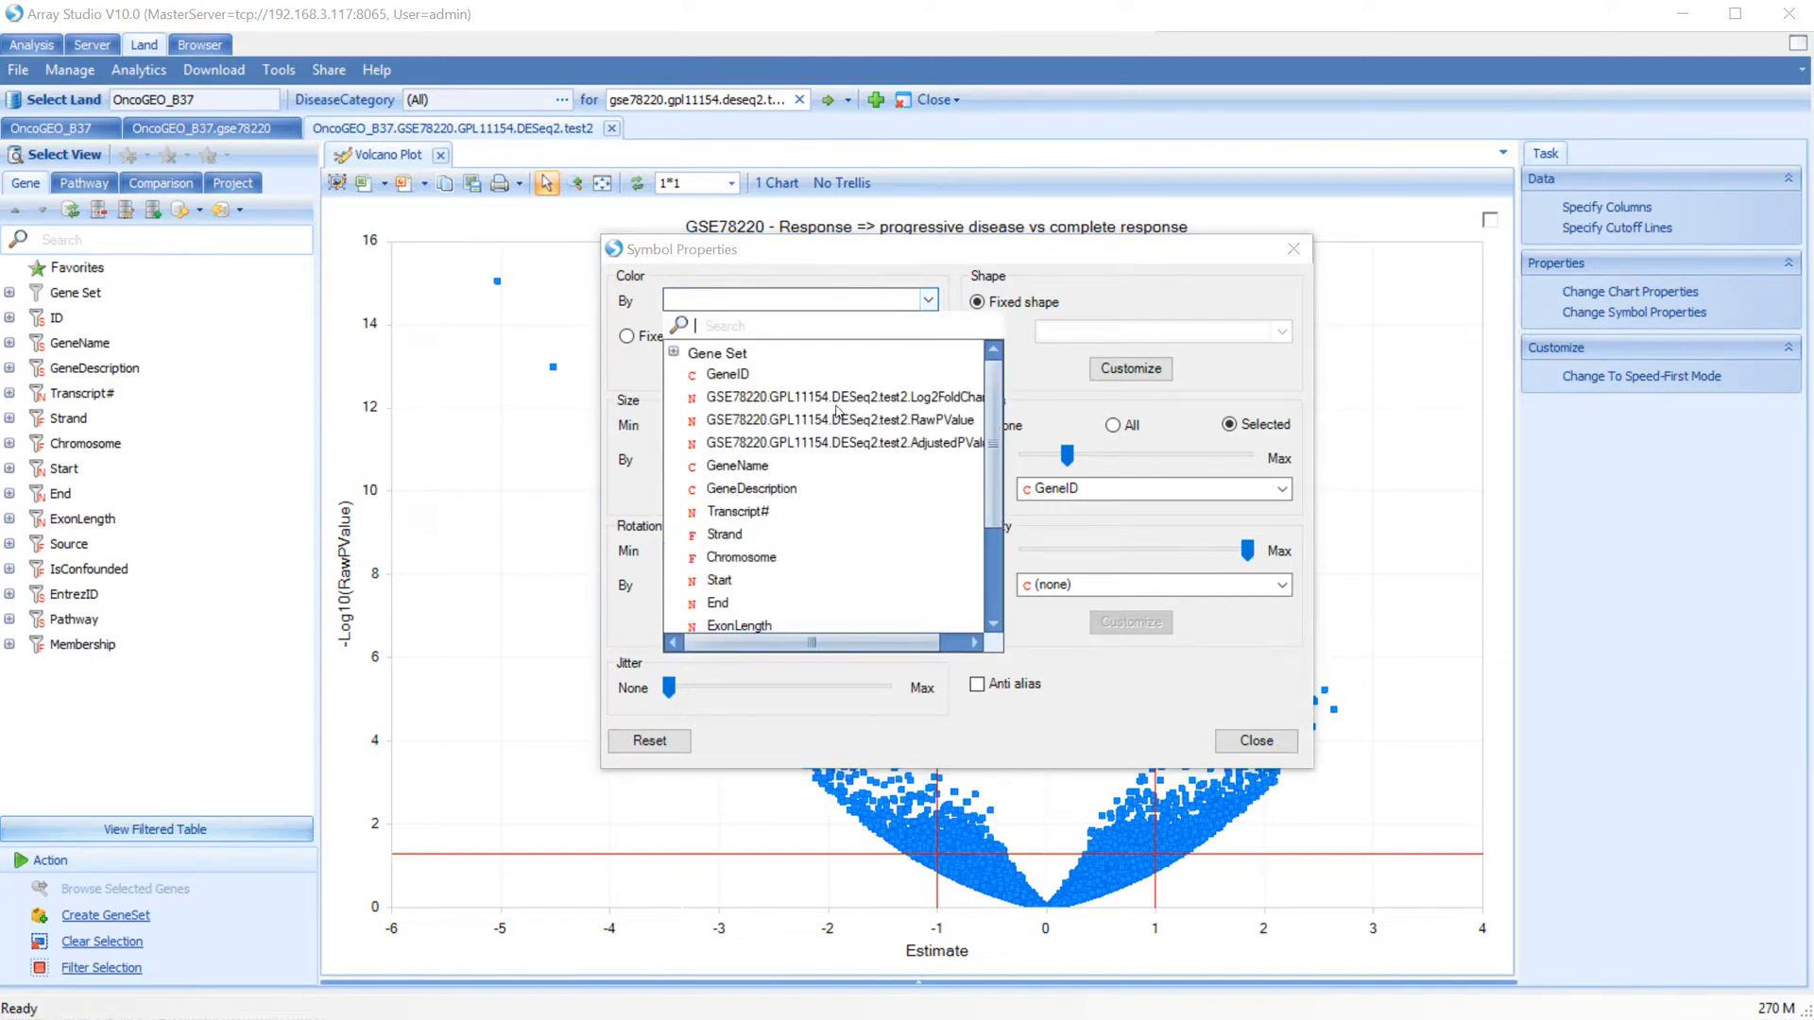
left_click(860, 400)
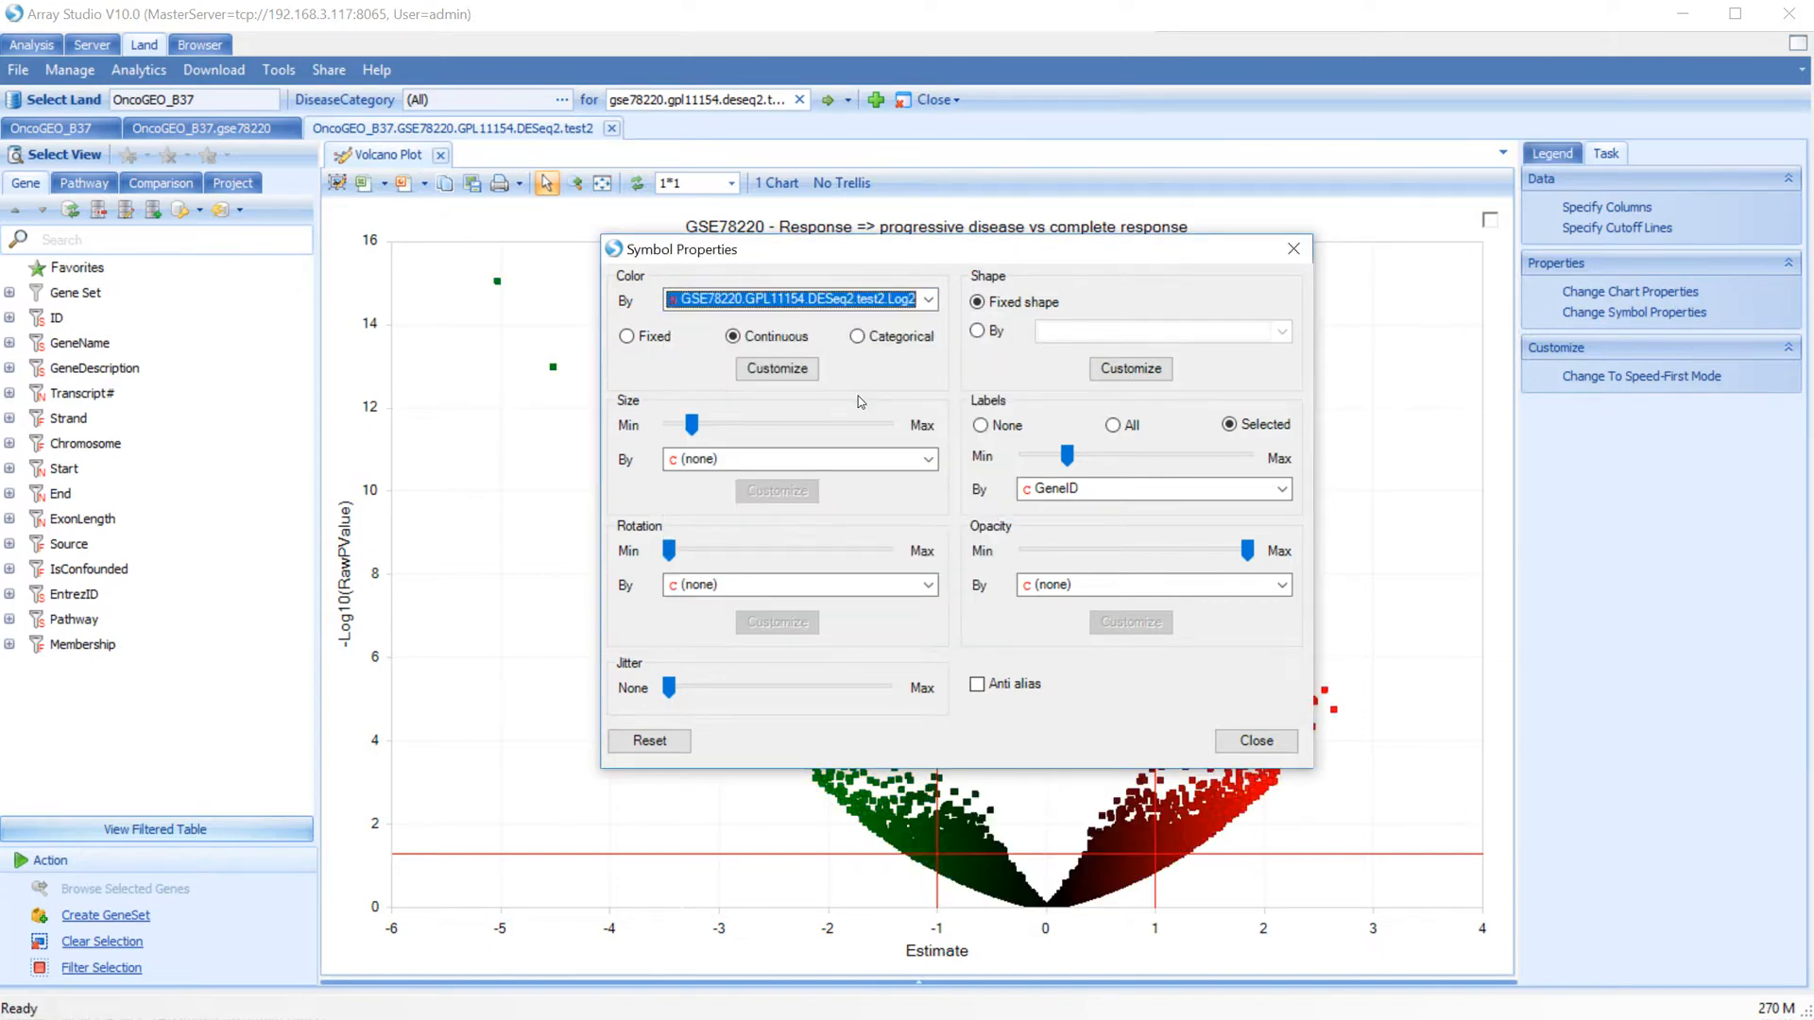
Size the volcano plot symbols by the test2 RawPValue and set their fixed shape to SolidCircle.
left_click_drag(452, 110, 406, 83)
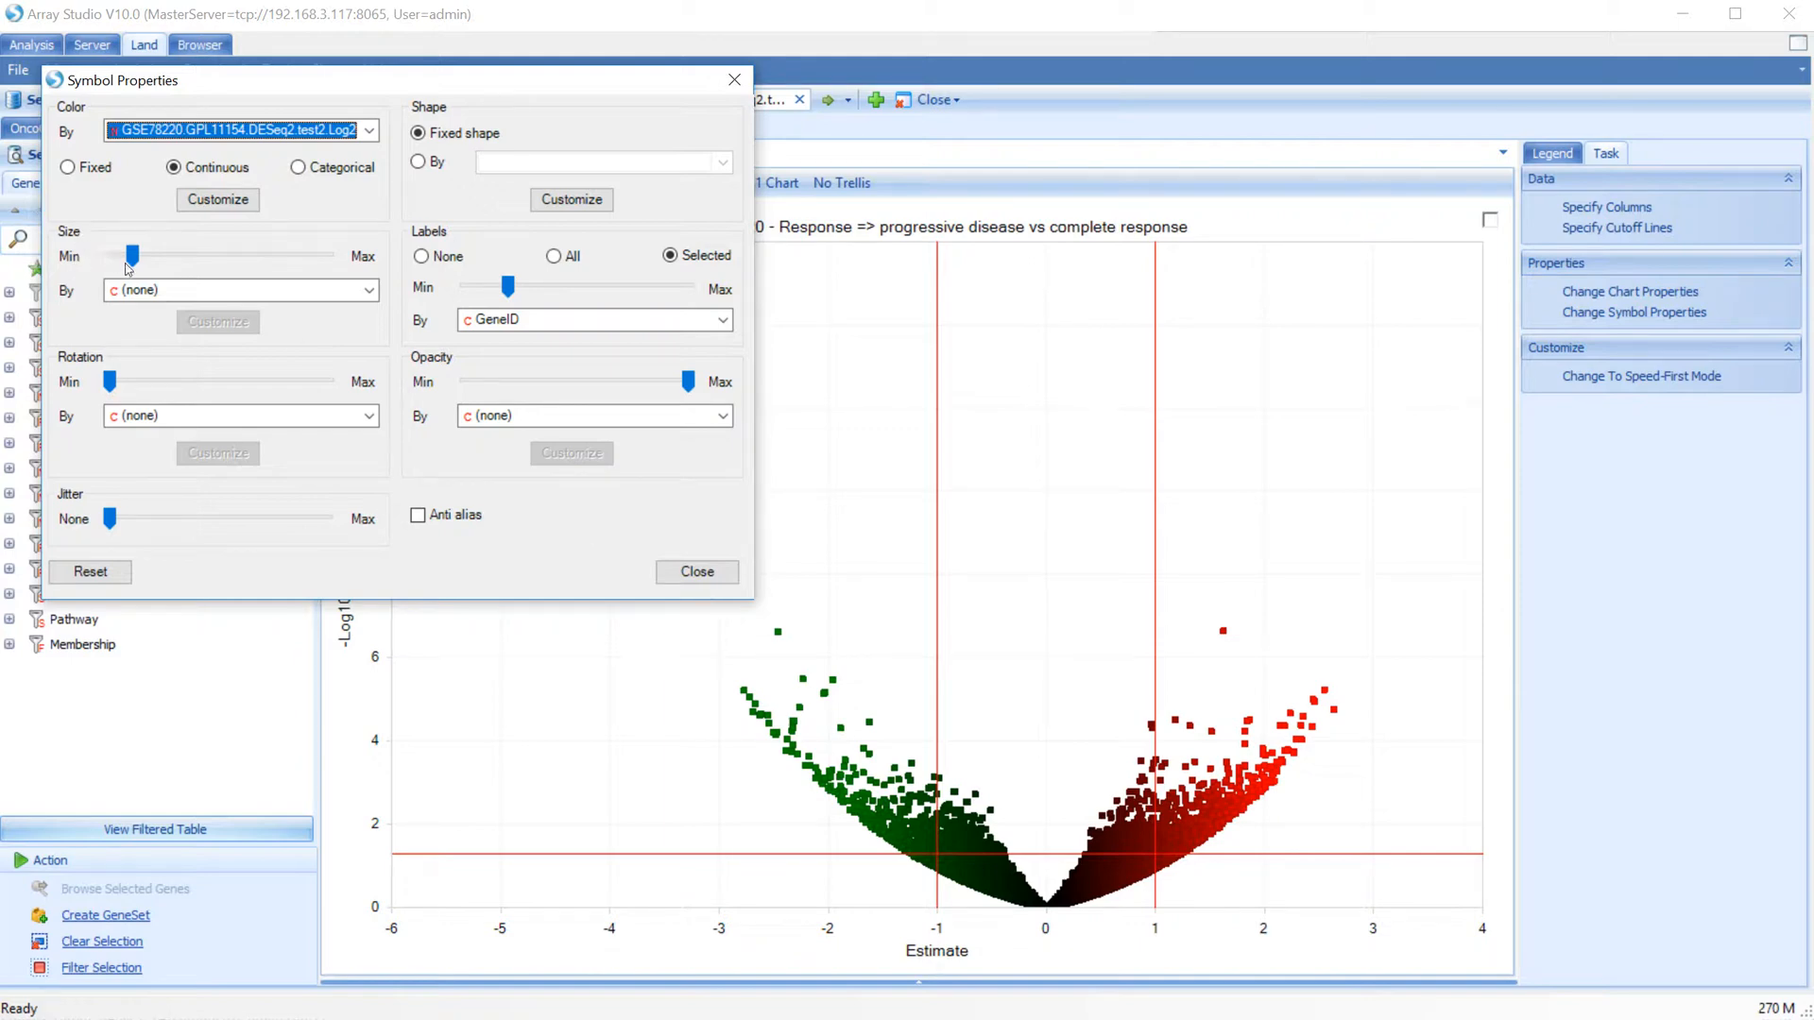
left_click(182, 290)
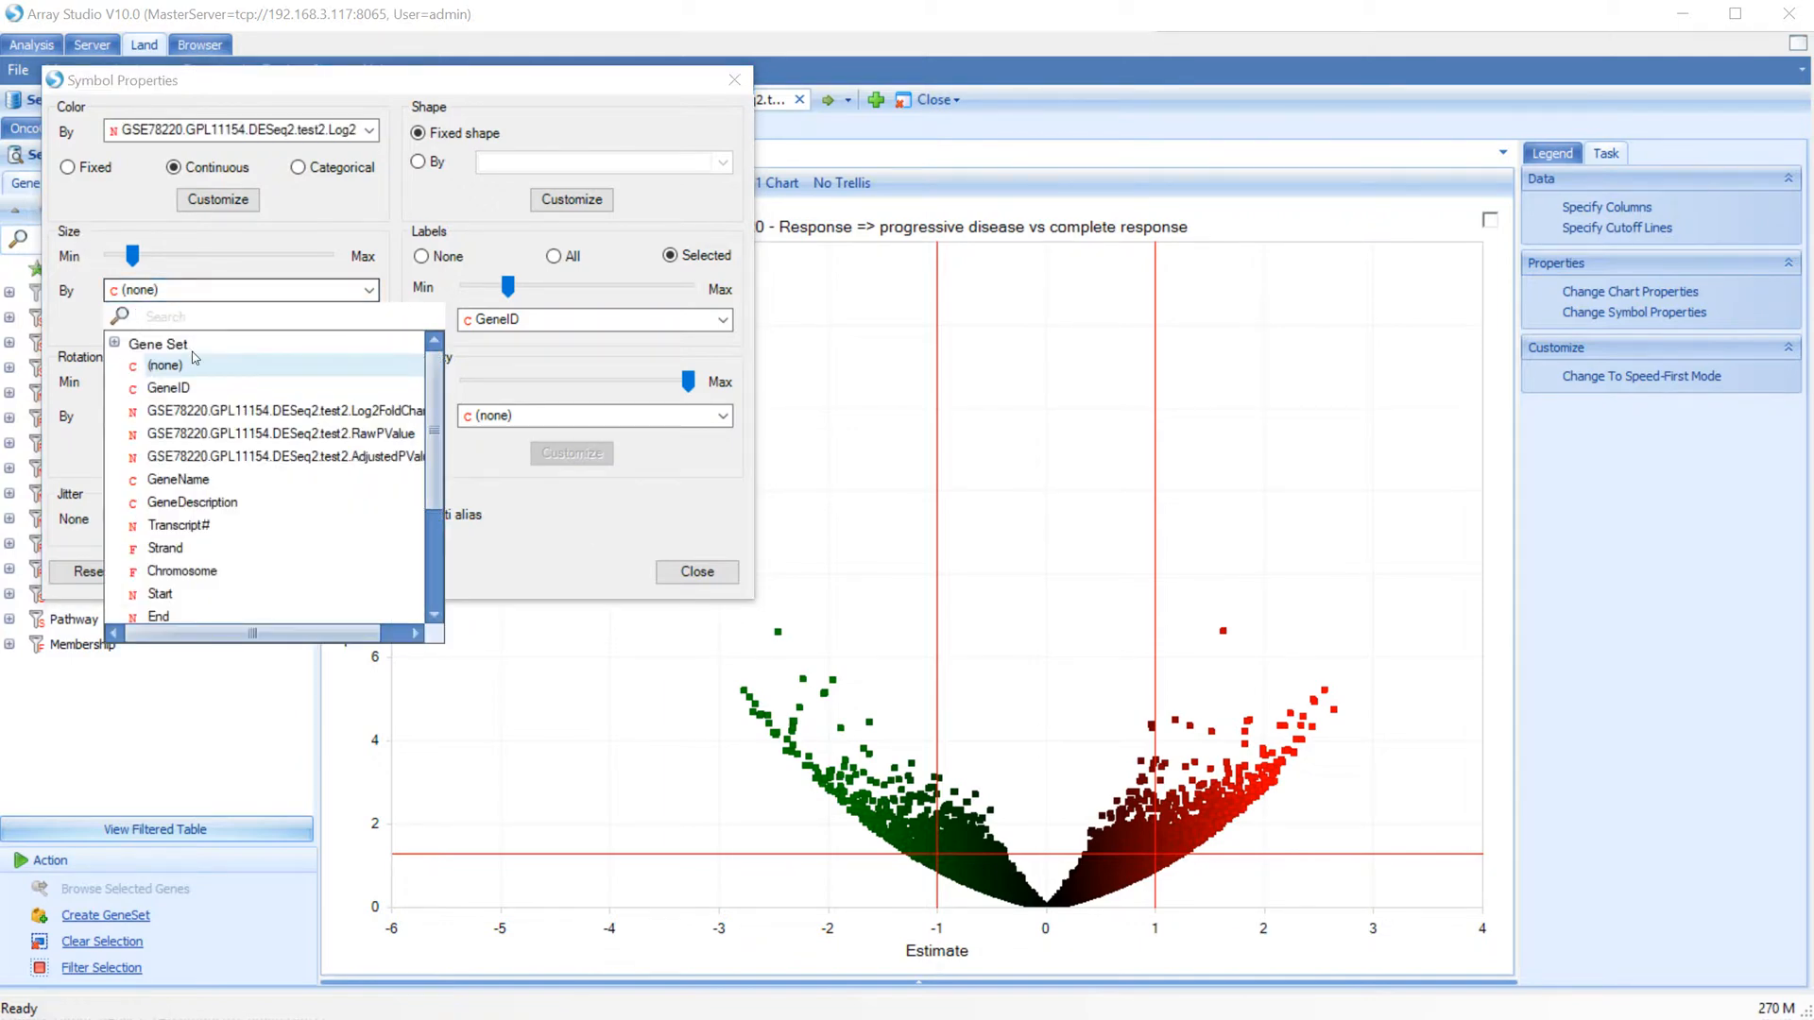
left_click(218, 434)
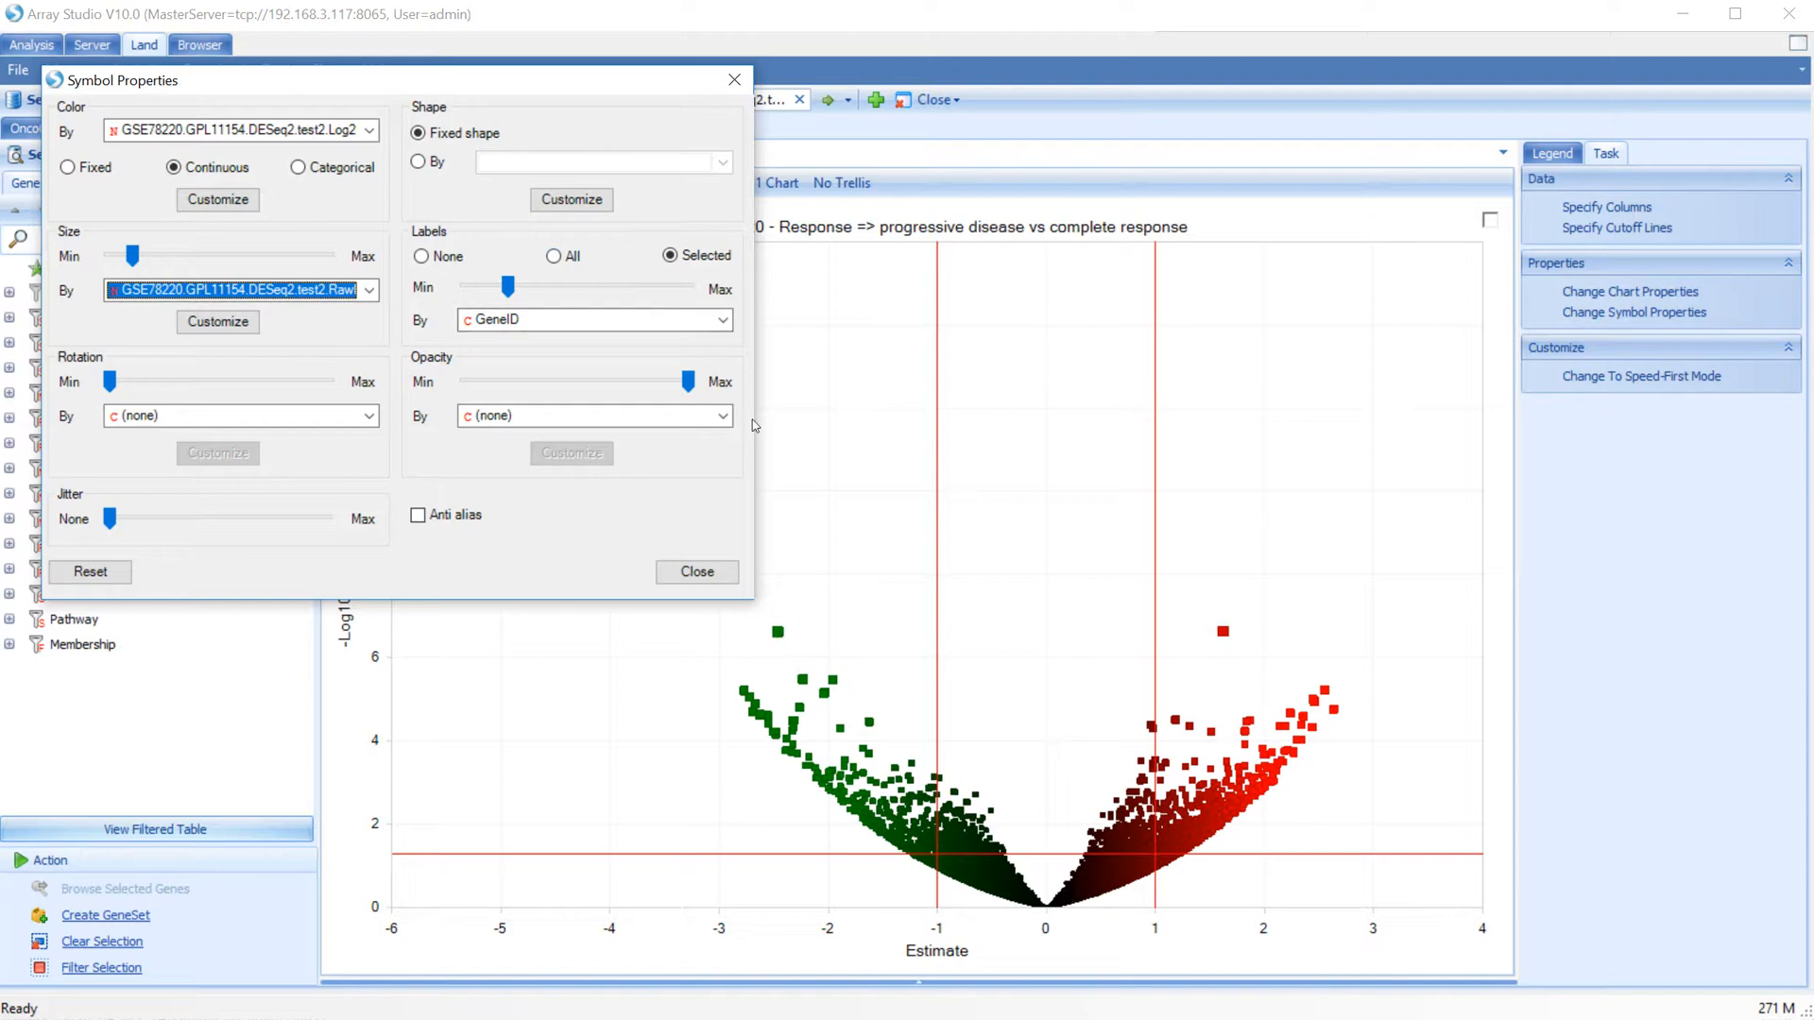
left_click(572, 199)
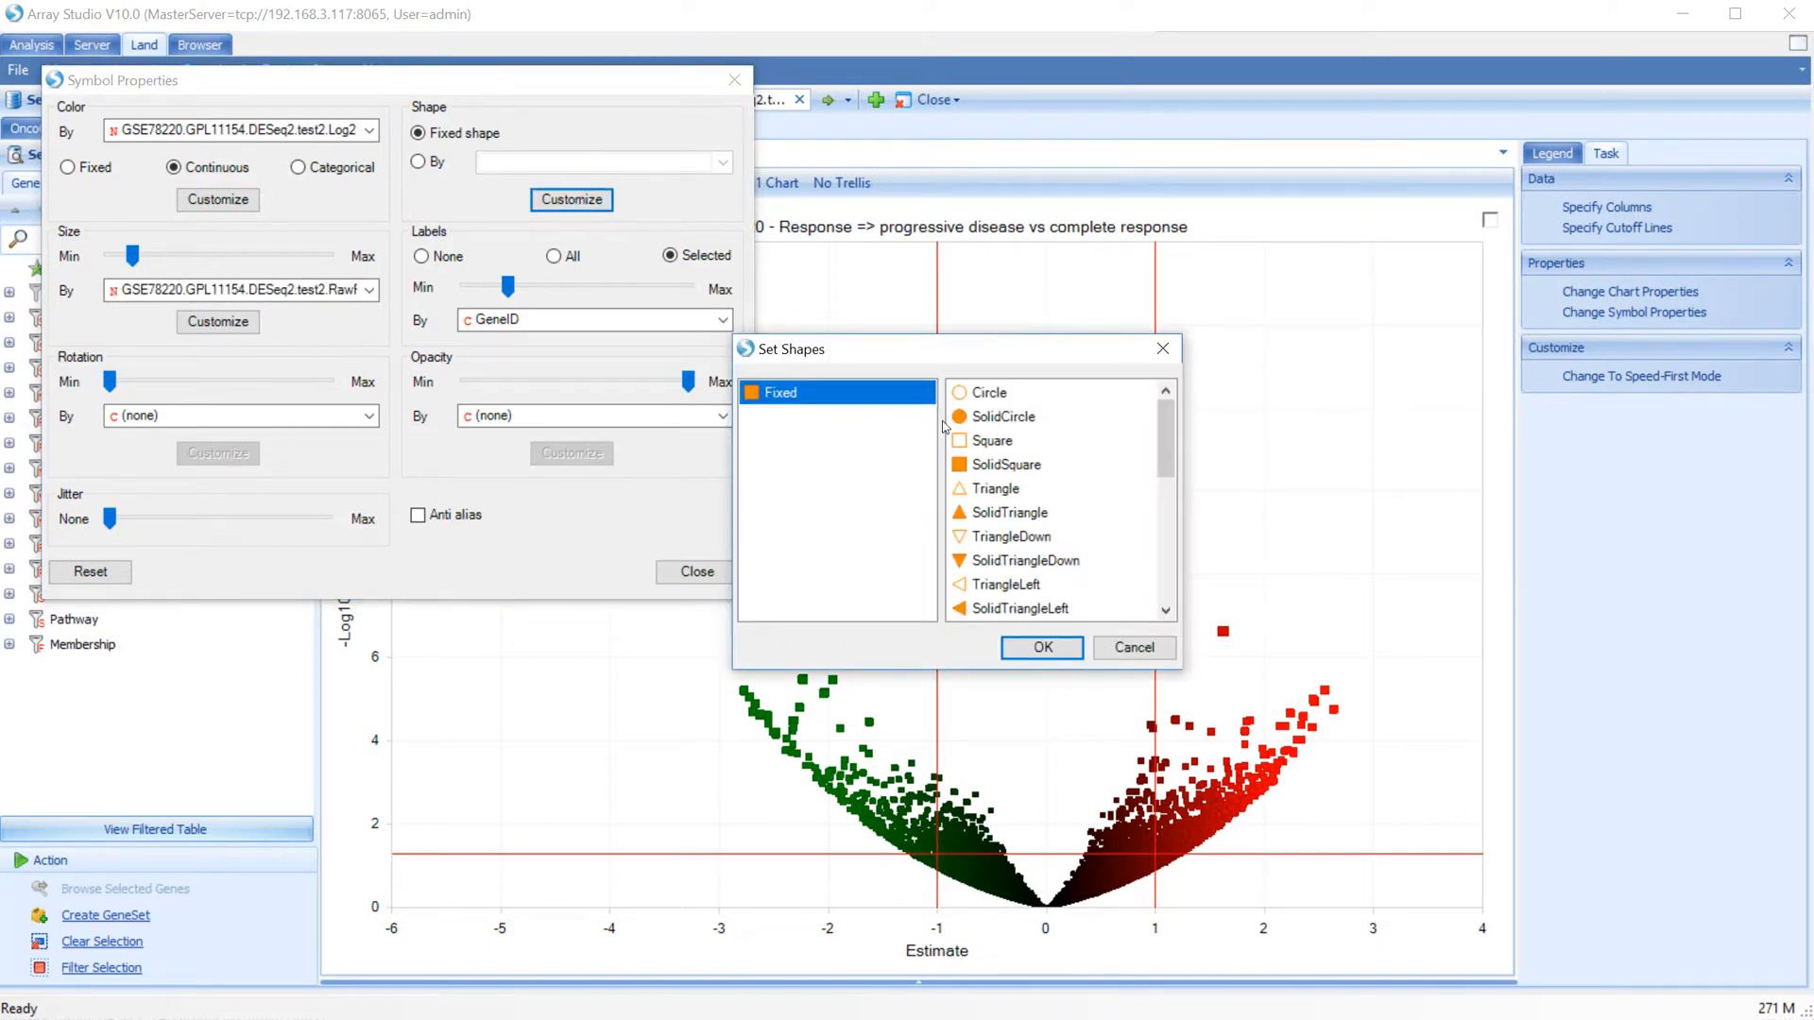
left_click(989, 420)
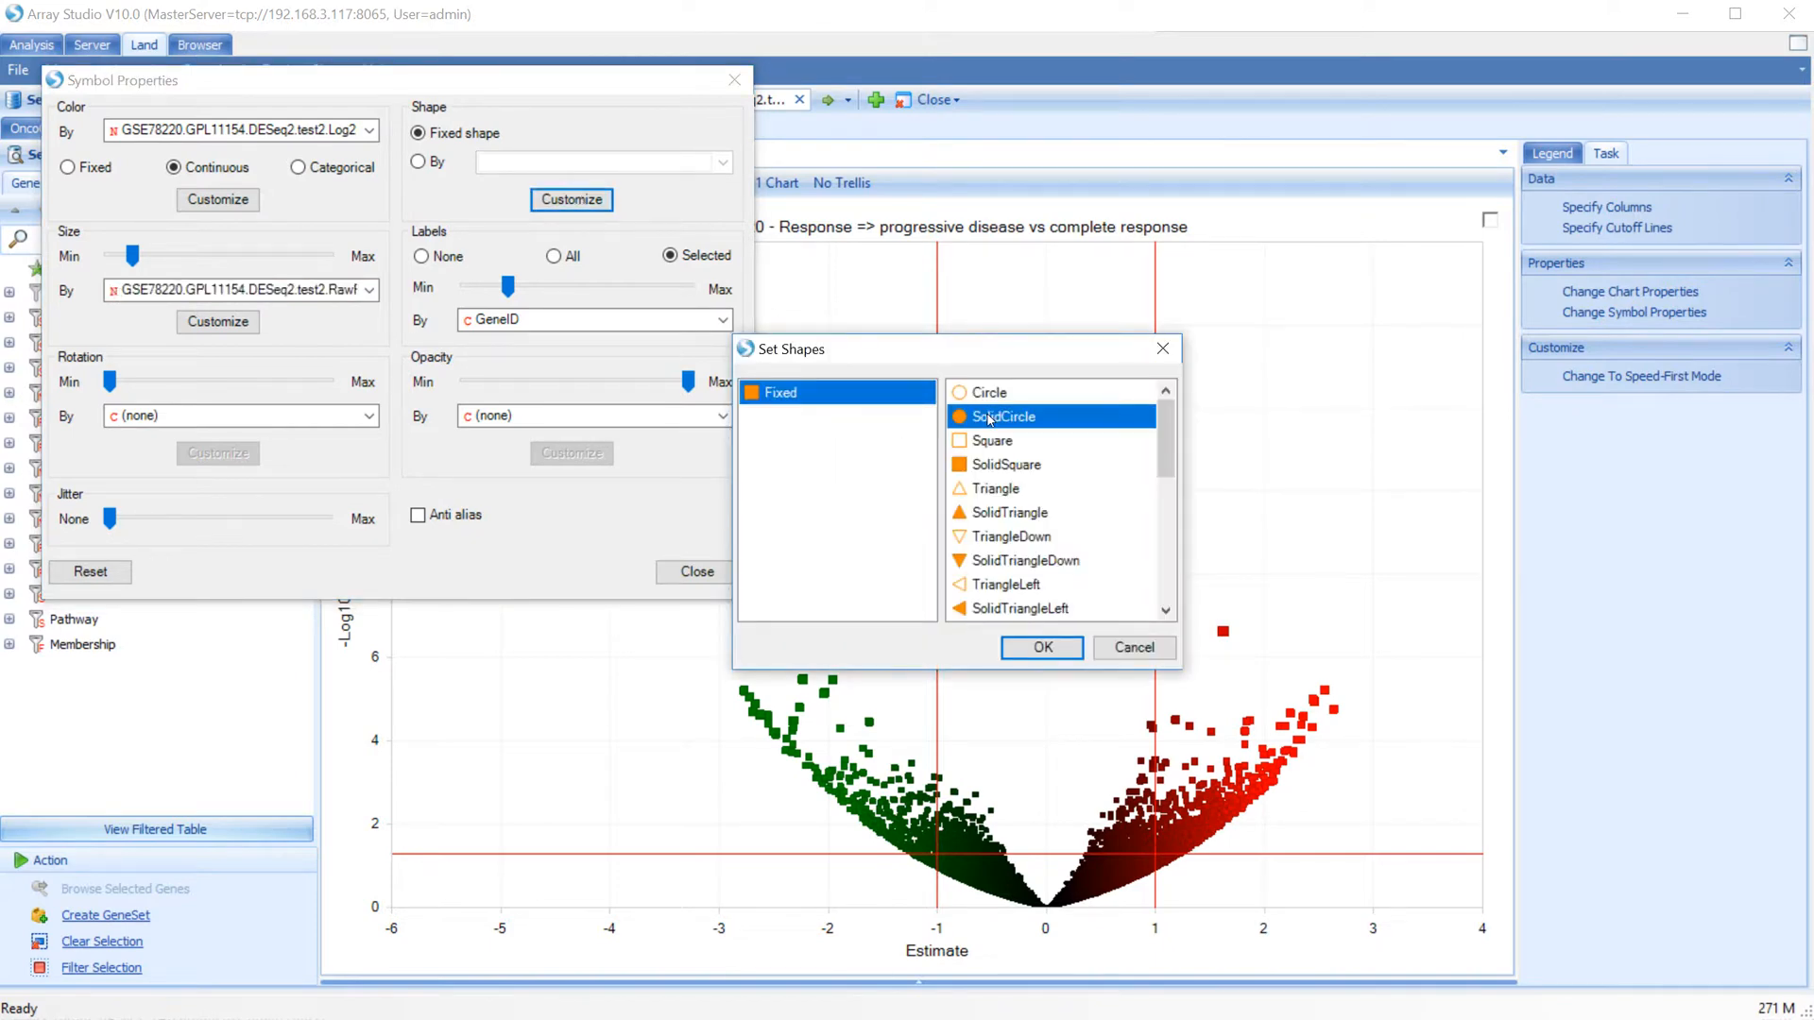
left_click(1043, 647)
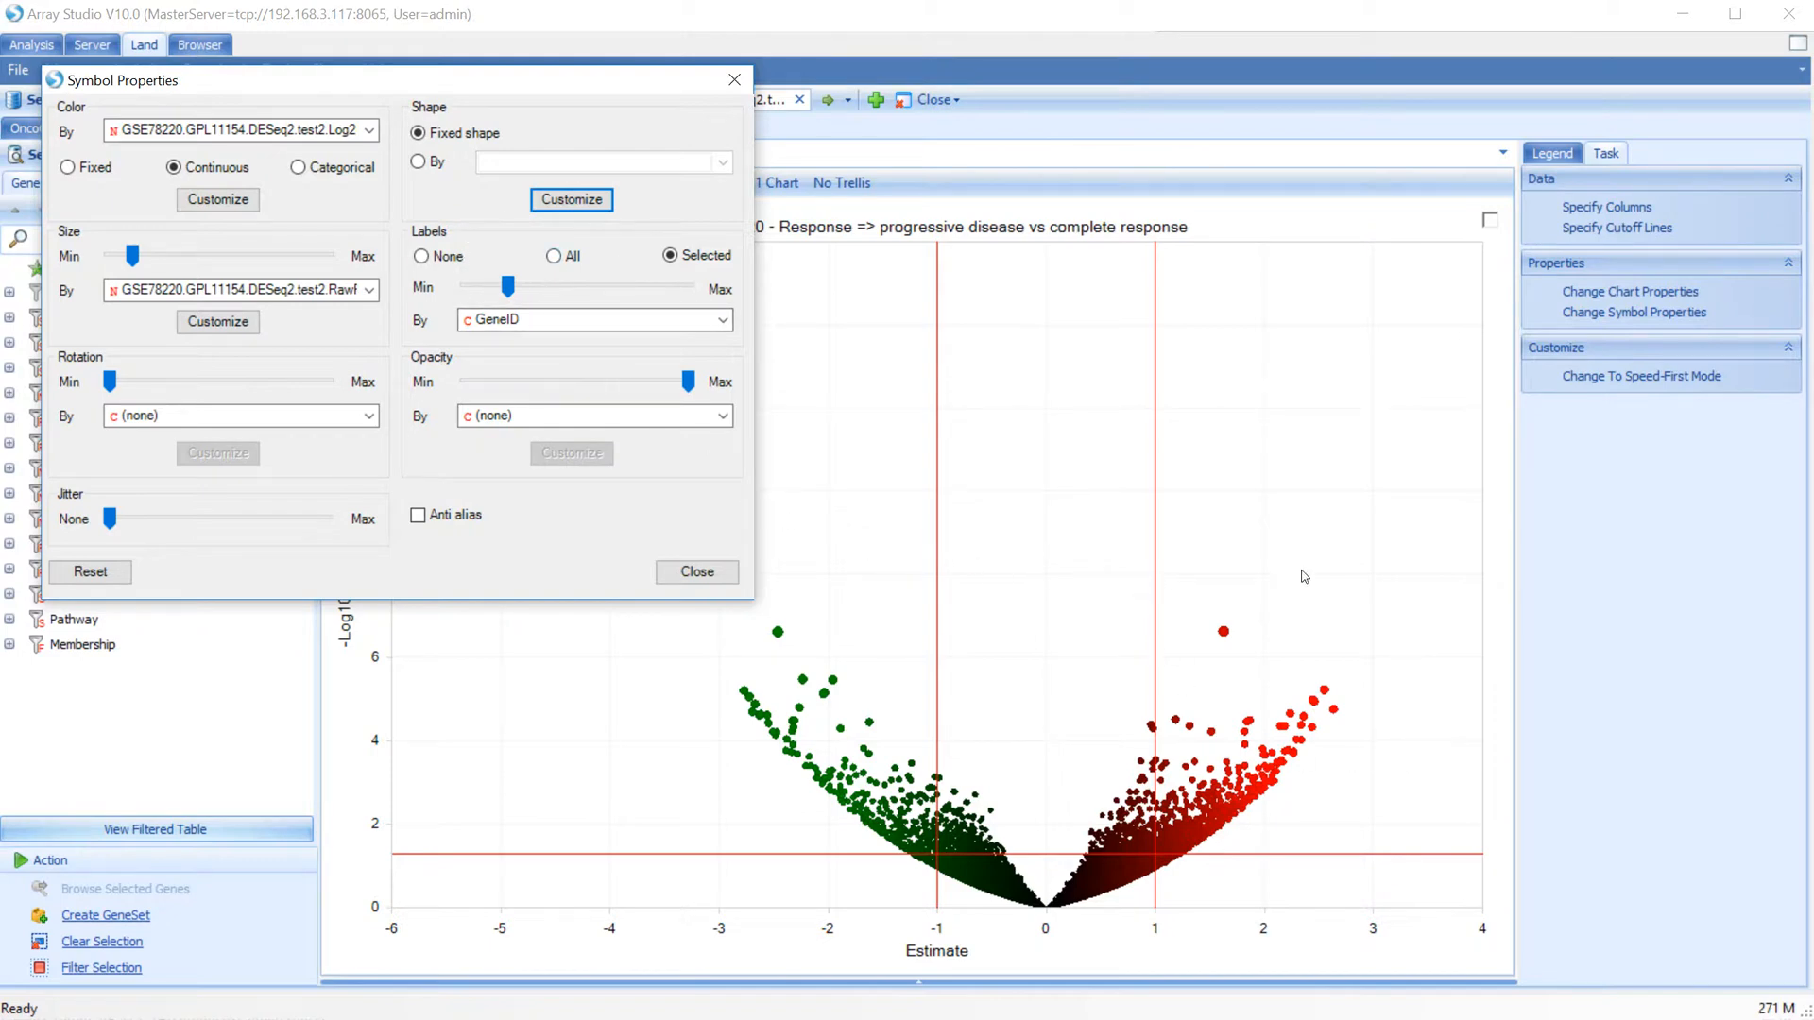
Label selected symbols by GeneDescription and select the four most significant genes with negative estimates in the volcano plot.
left_click(724, 321)
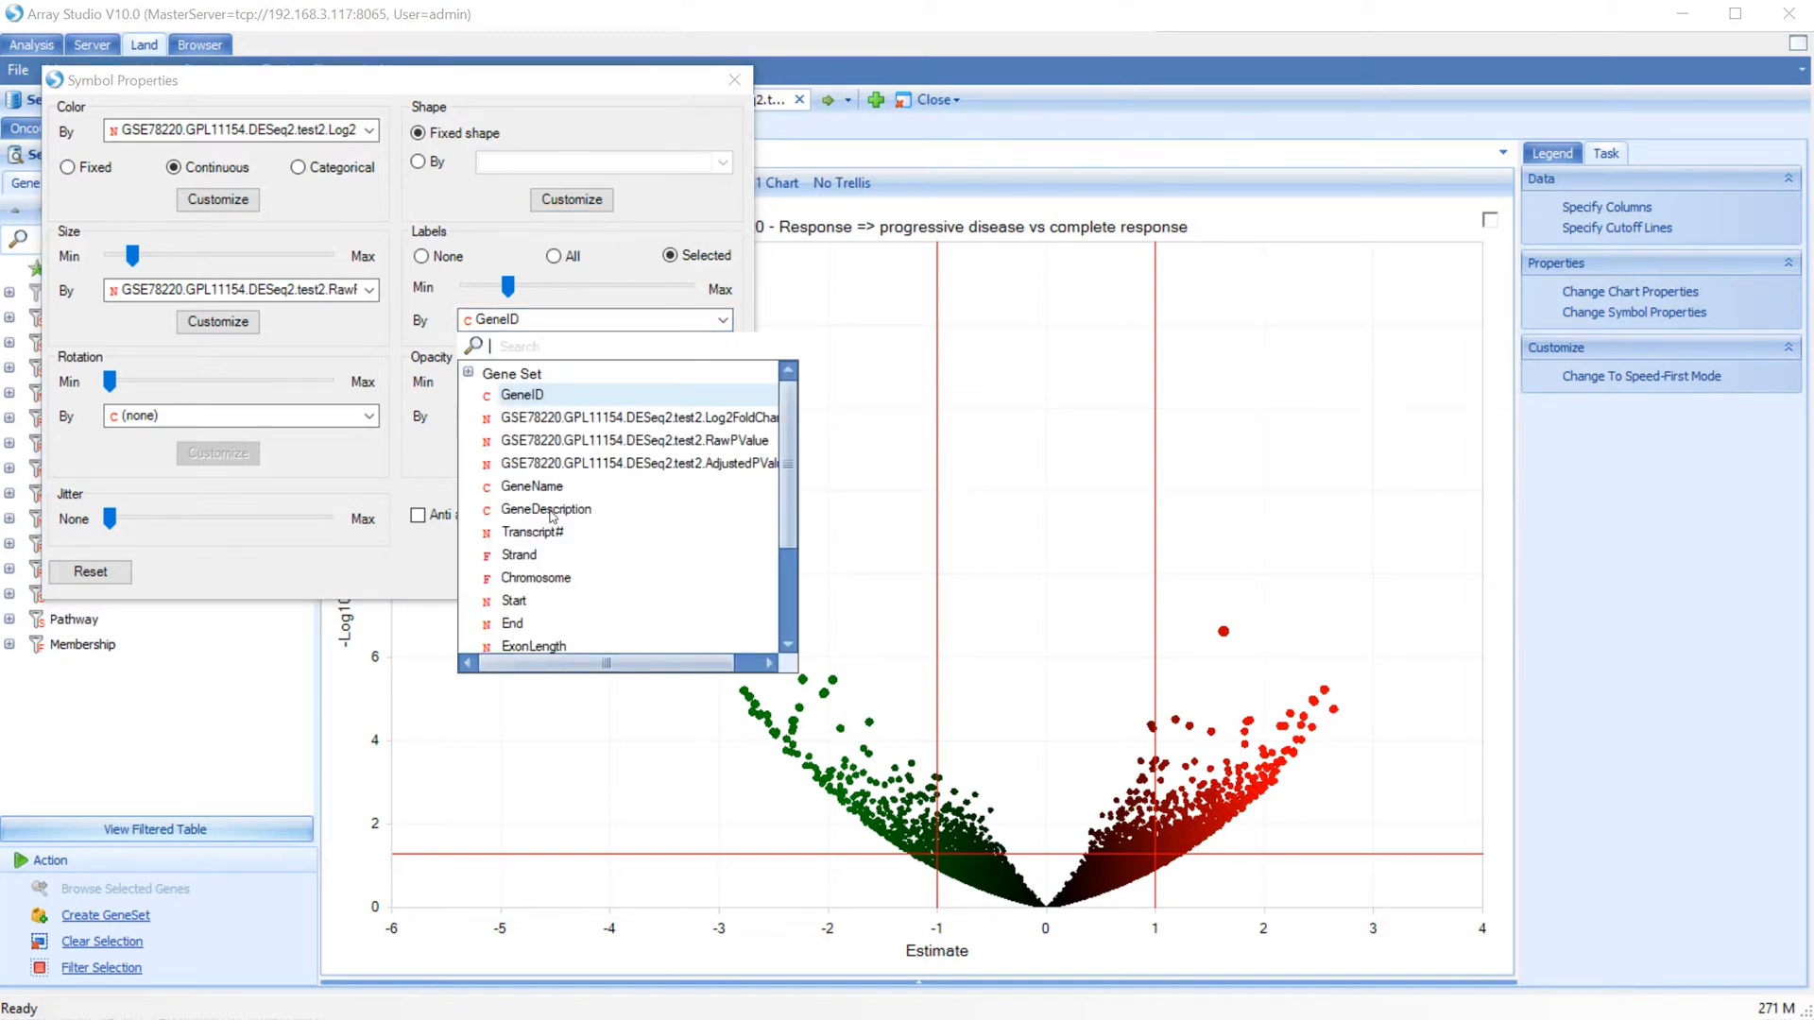
left_click(553, 511)
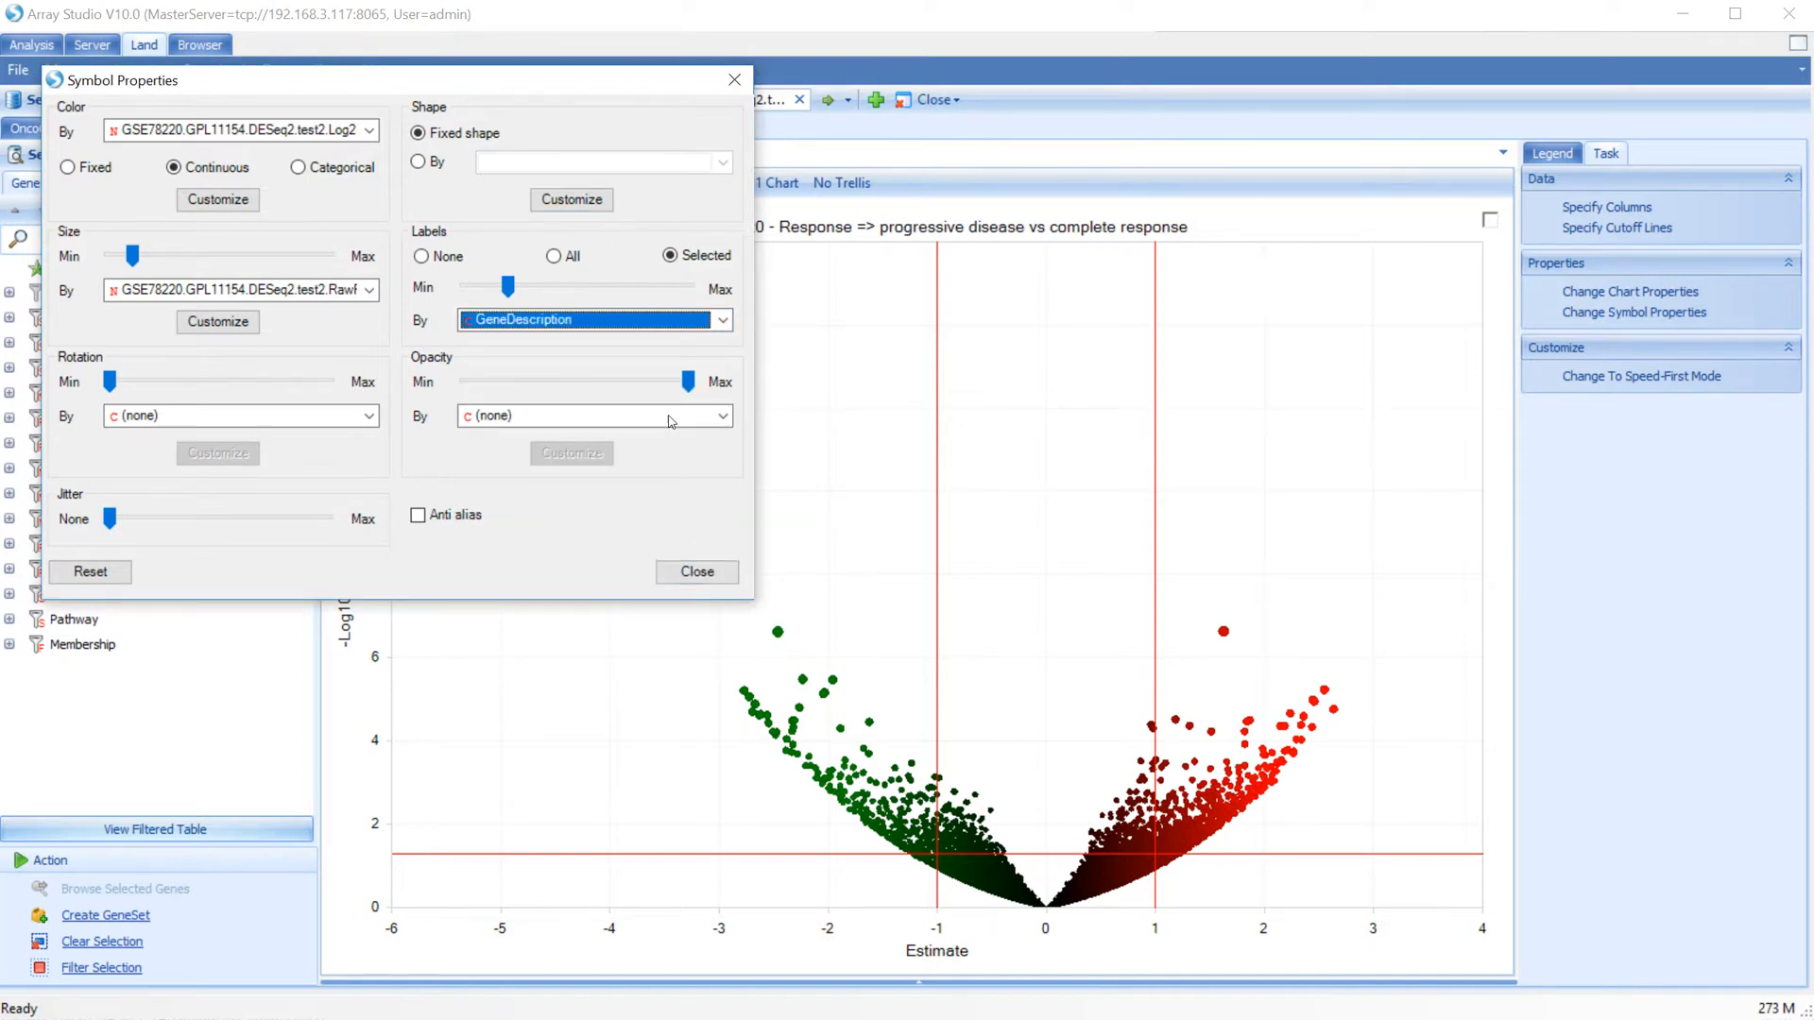
left_click(699, 572)
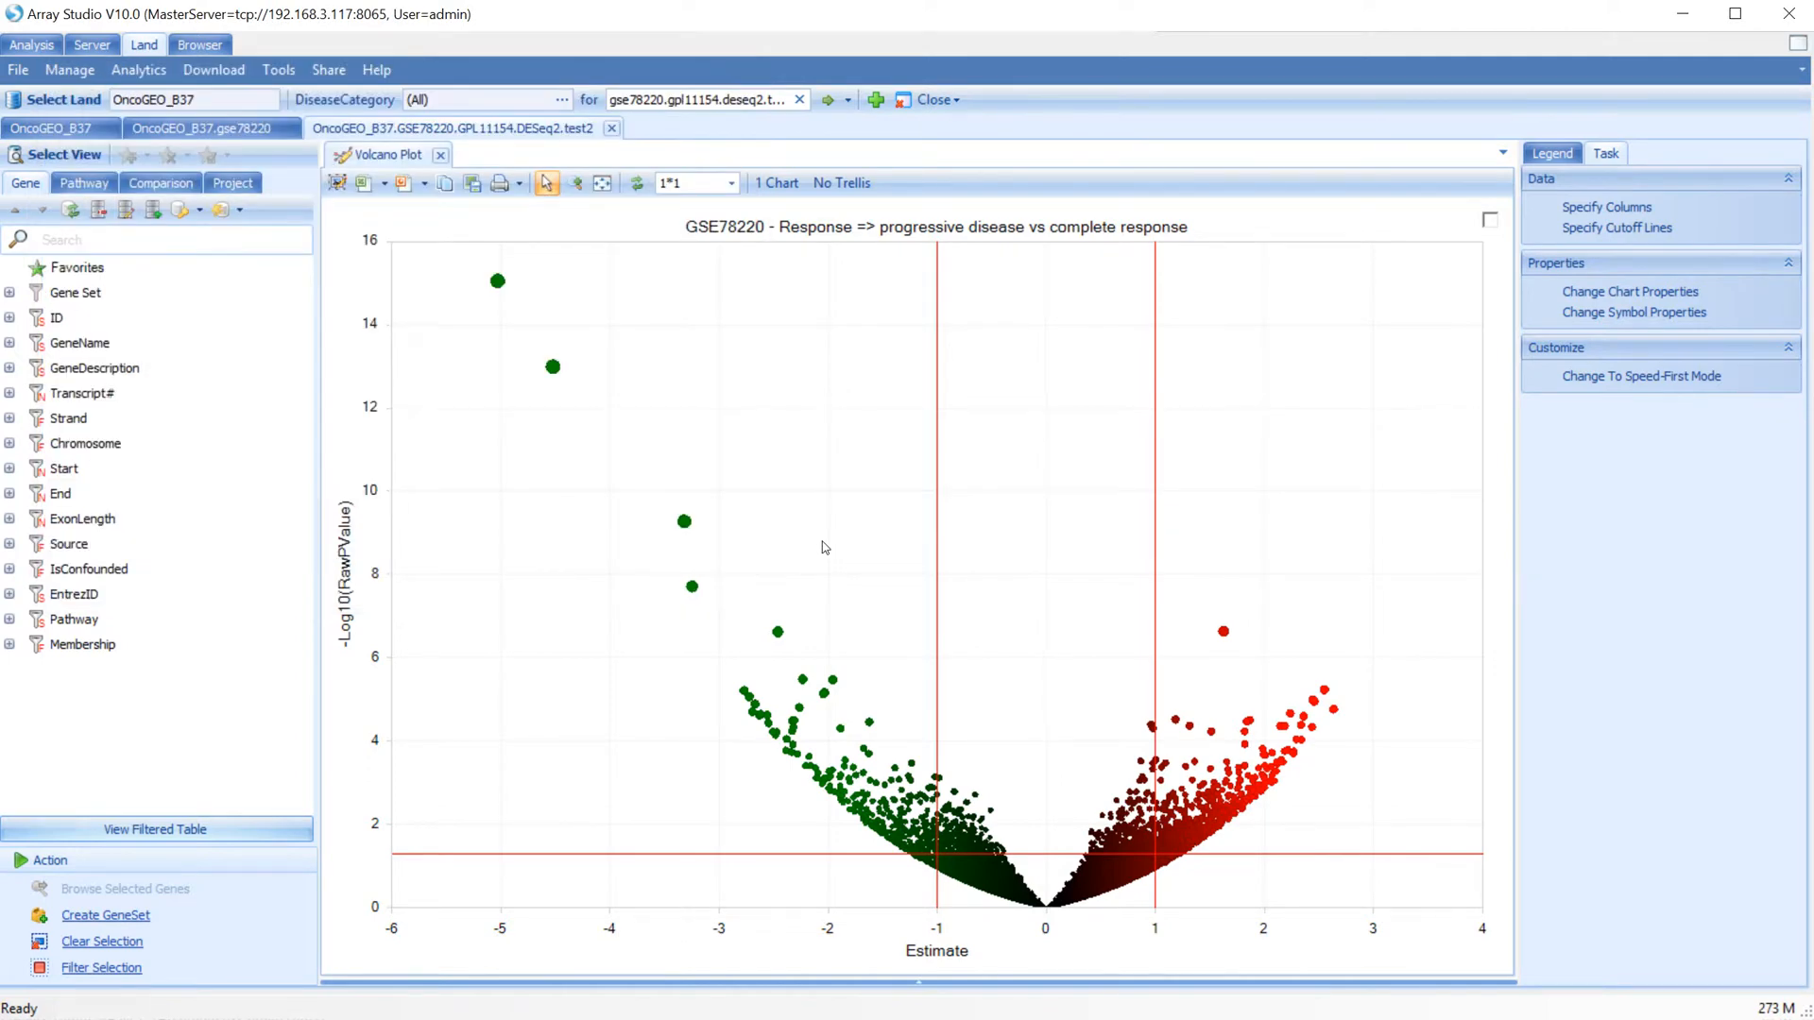
left_click_drag(463, 251, 754, 600)
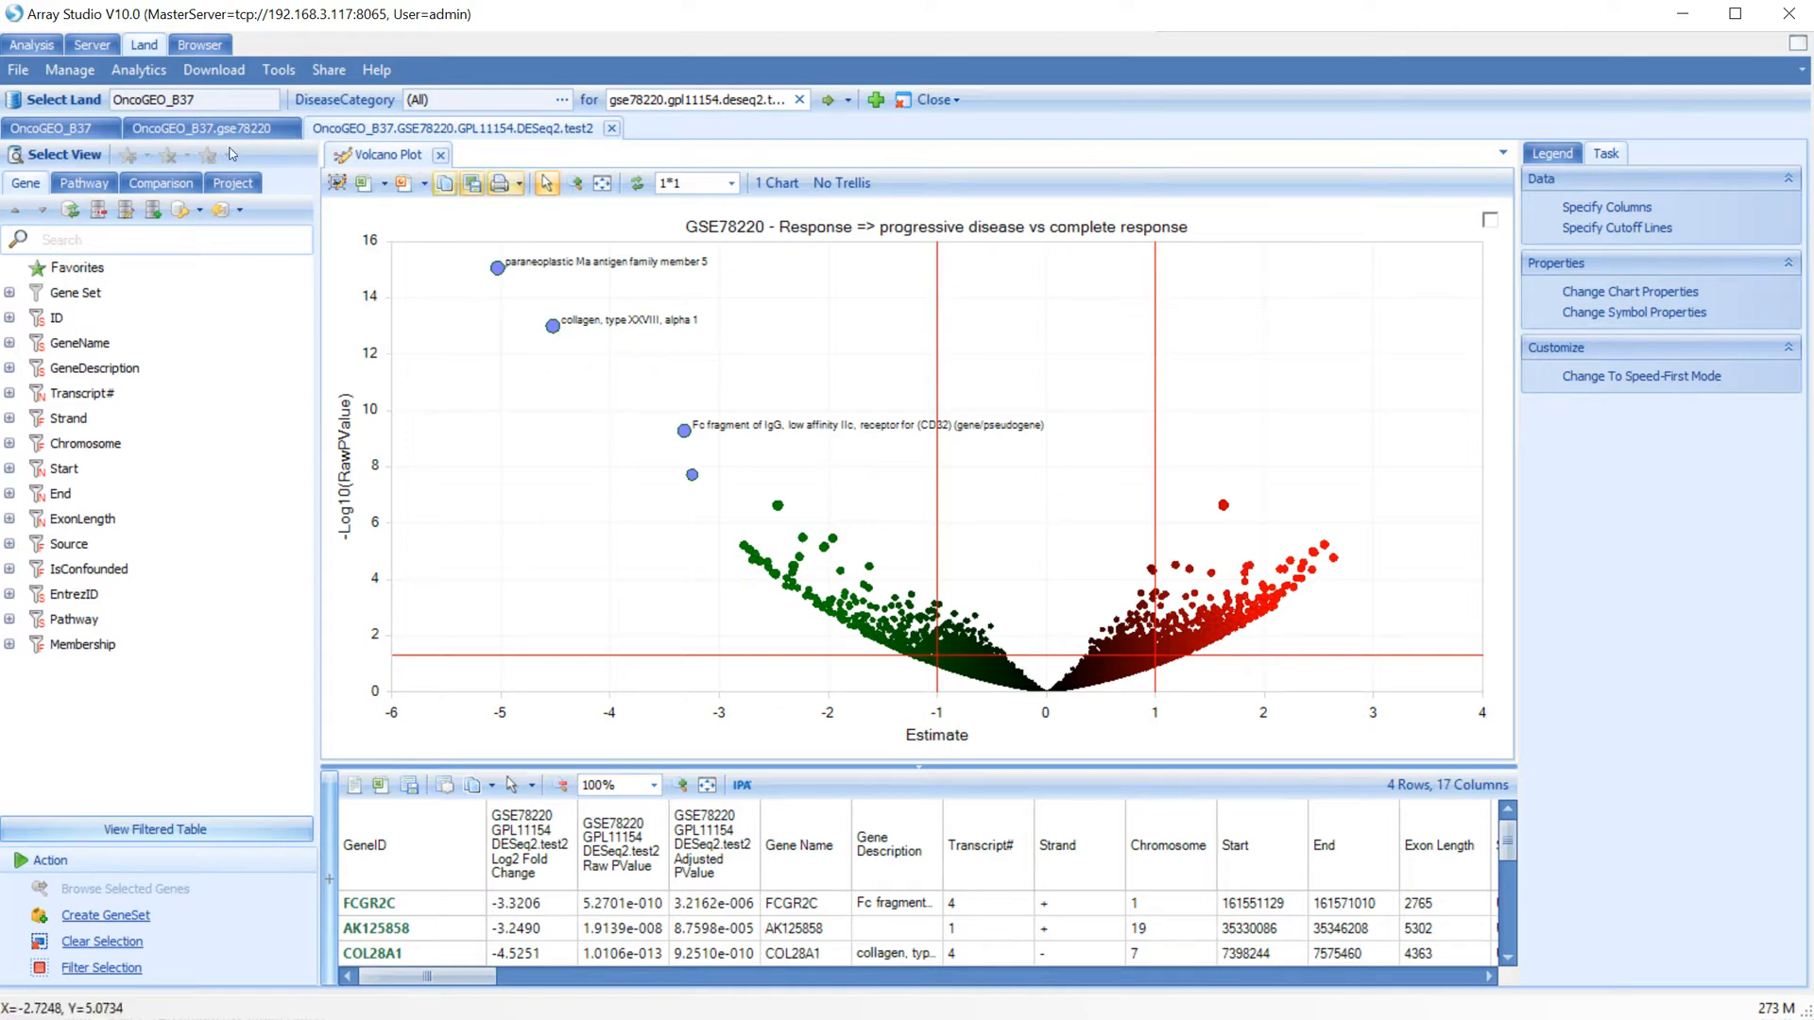
Show the Gene Set Analysis plot for the comparison and select the two outlying skin cancer points with the highest significance.
left_click(58, 154)
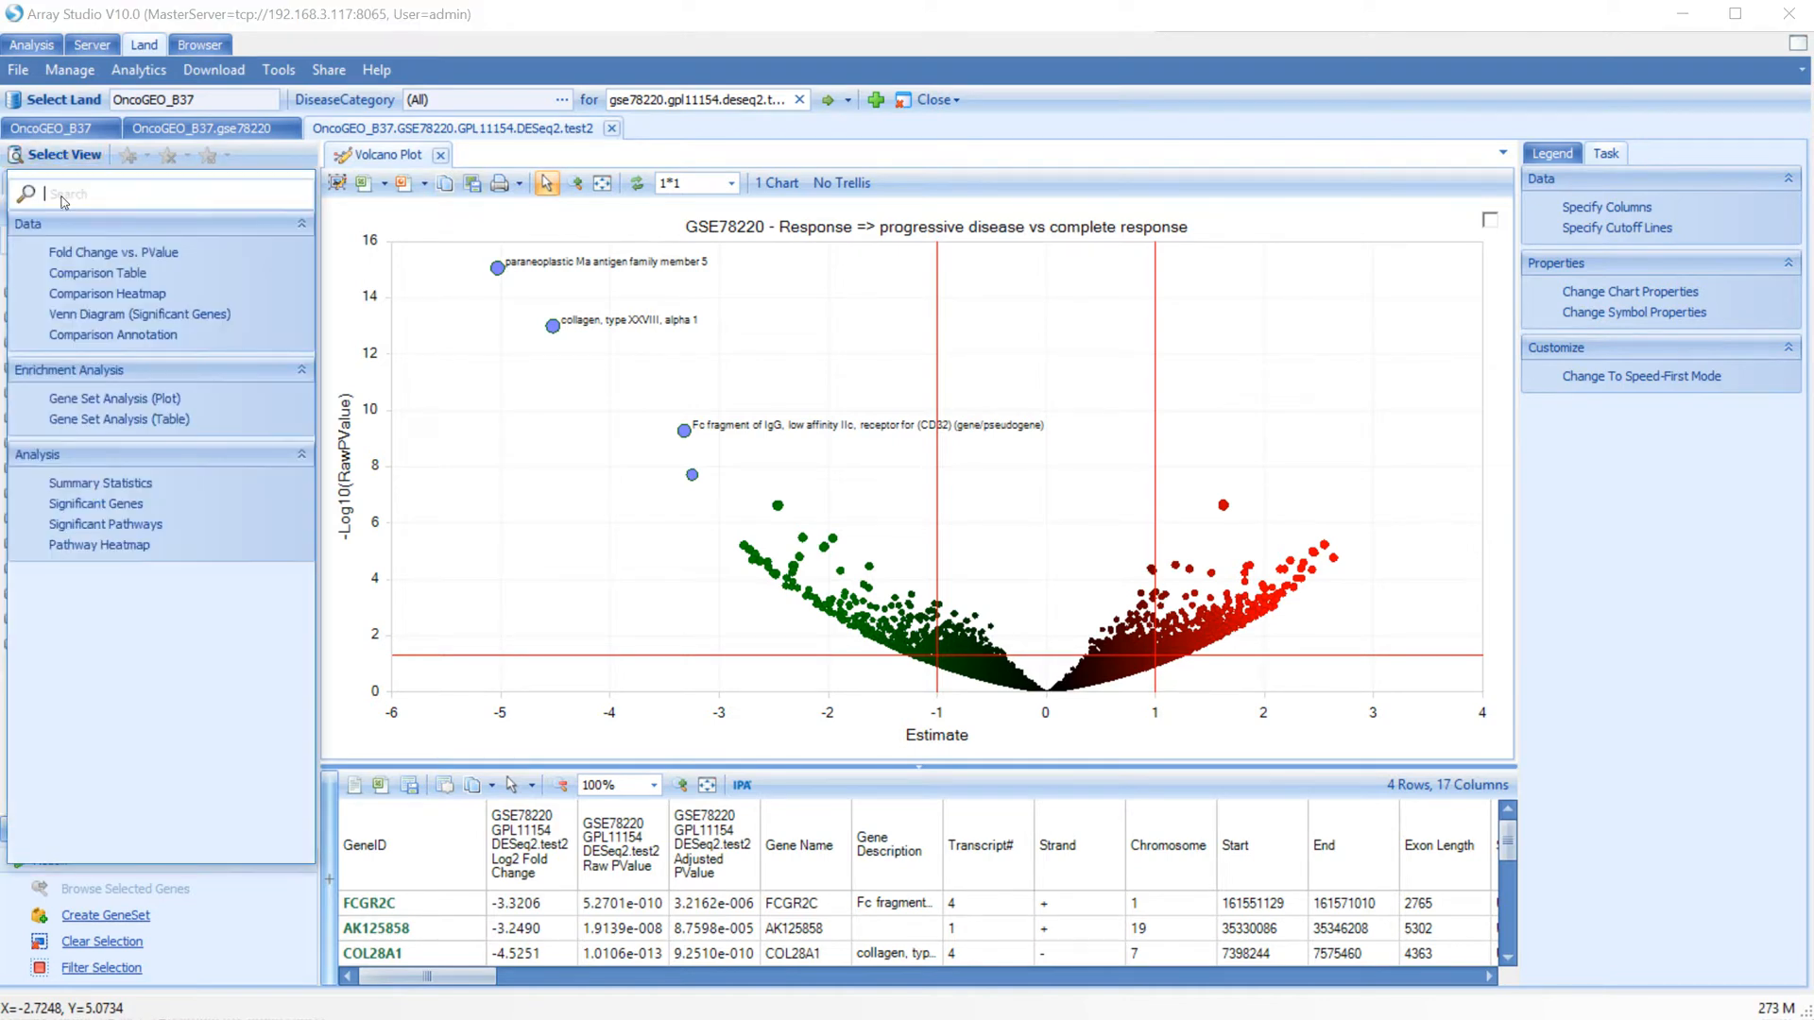
left_click(148, 402)
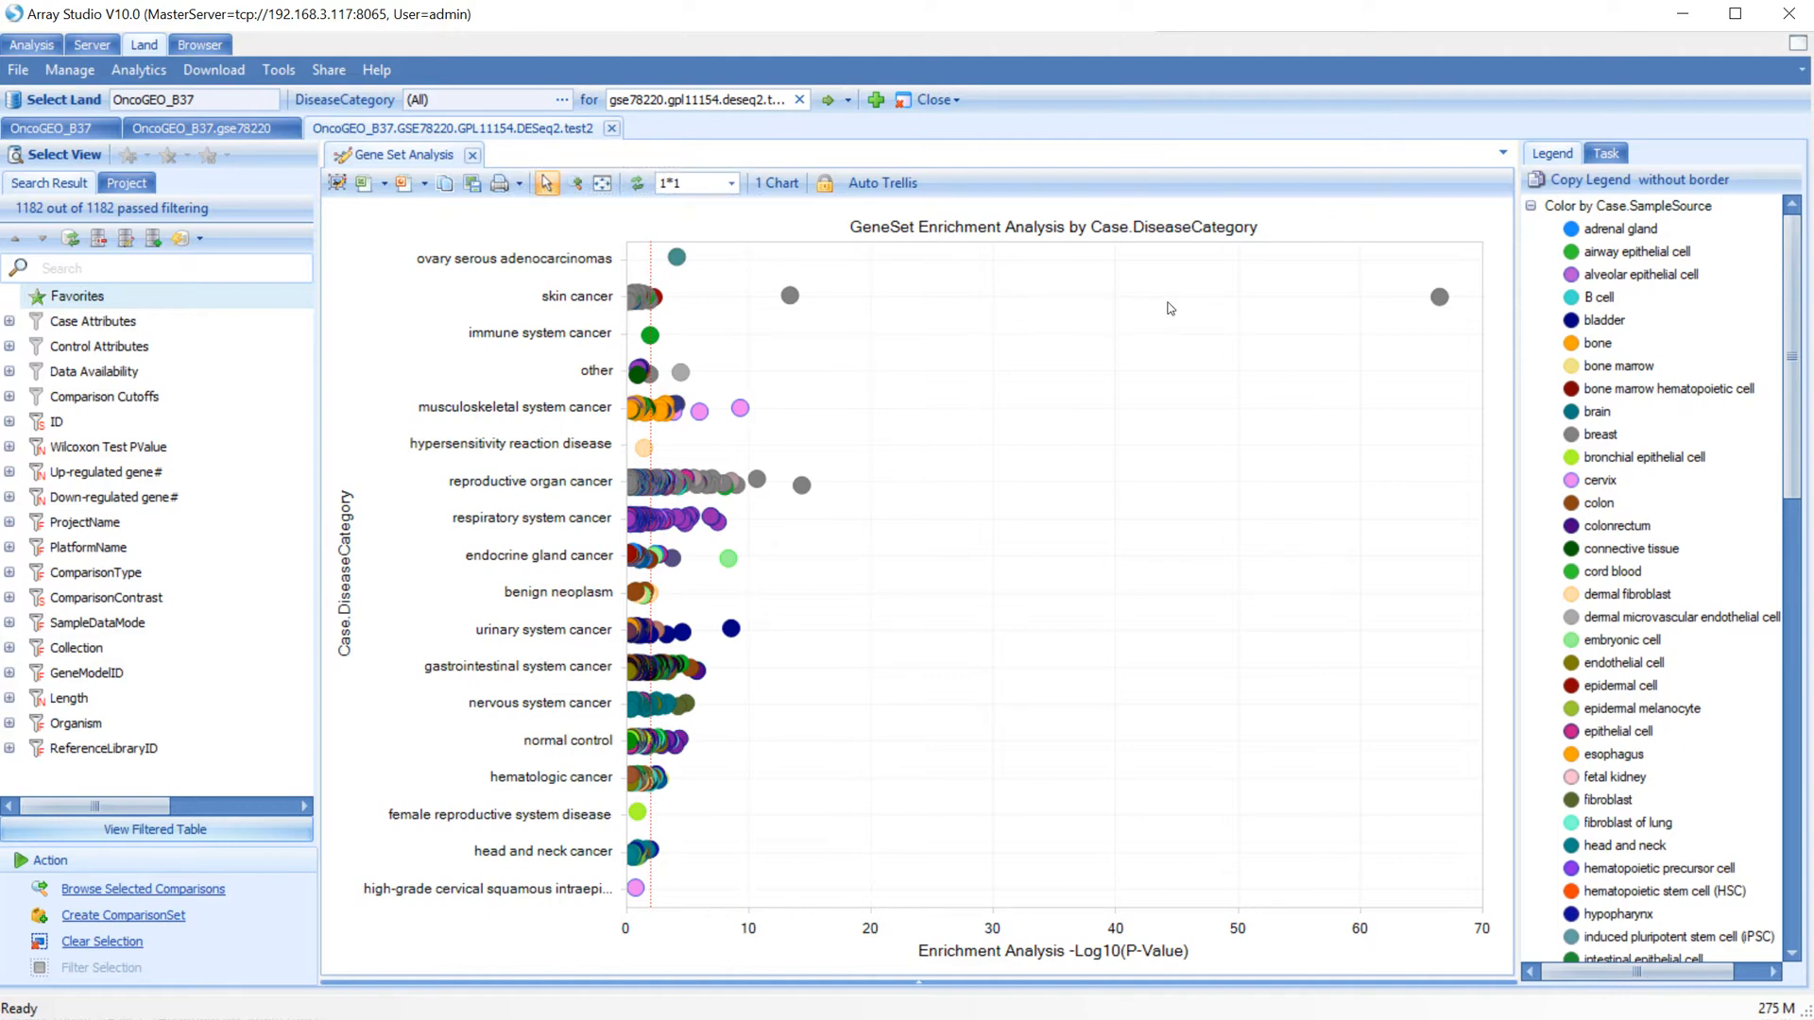
left_click(1464, 330)
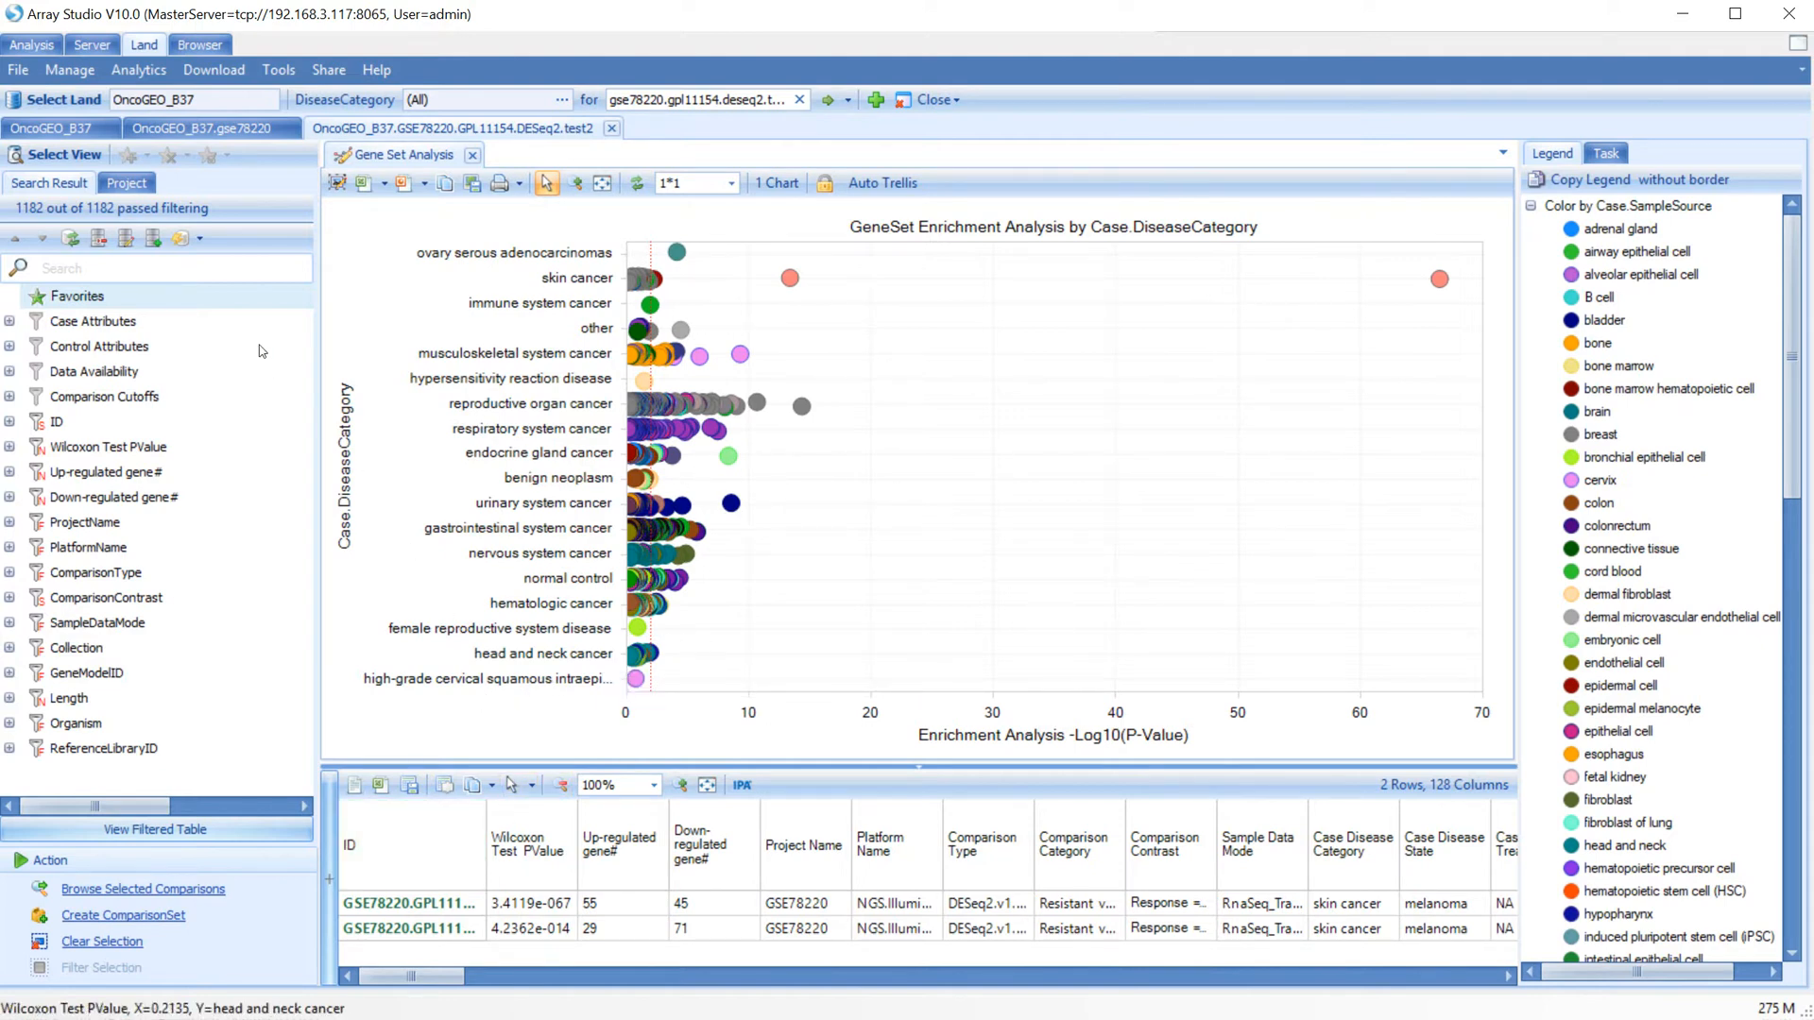
Show the Gene Set Analysis results as a table and filter Case.DiseaseCategory to skin cancer only.
left_click(92, 149)
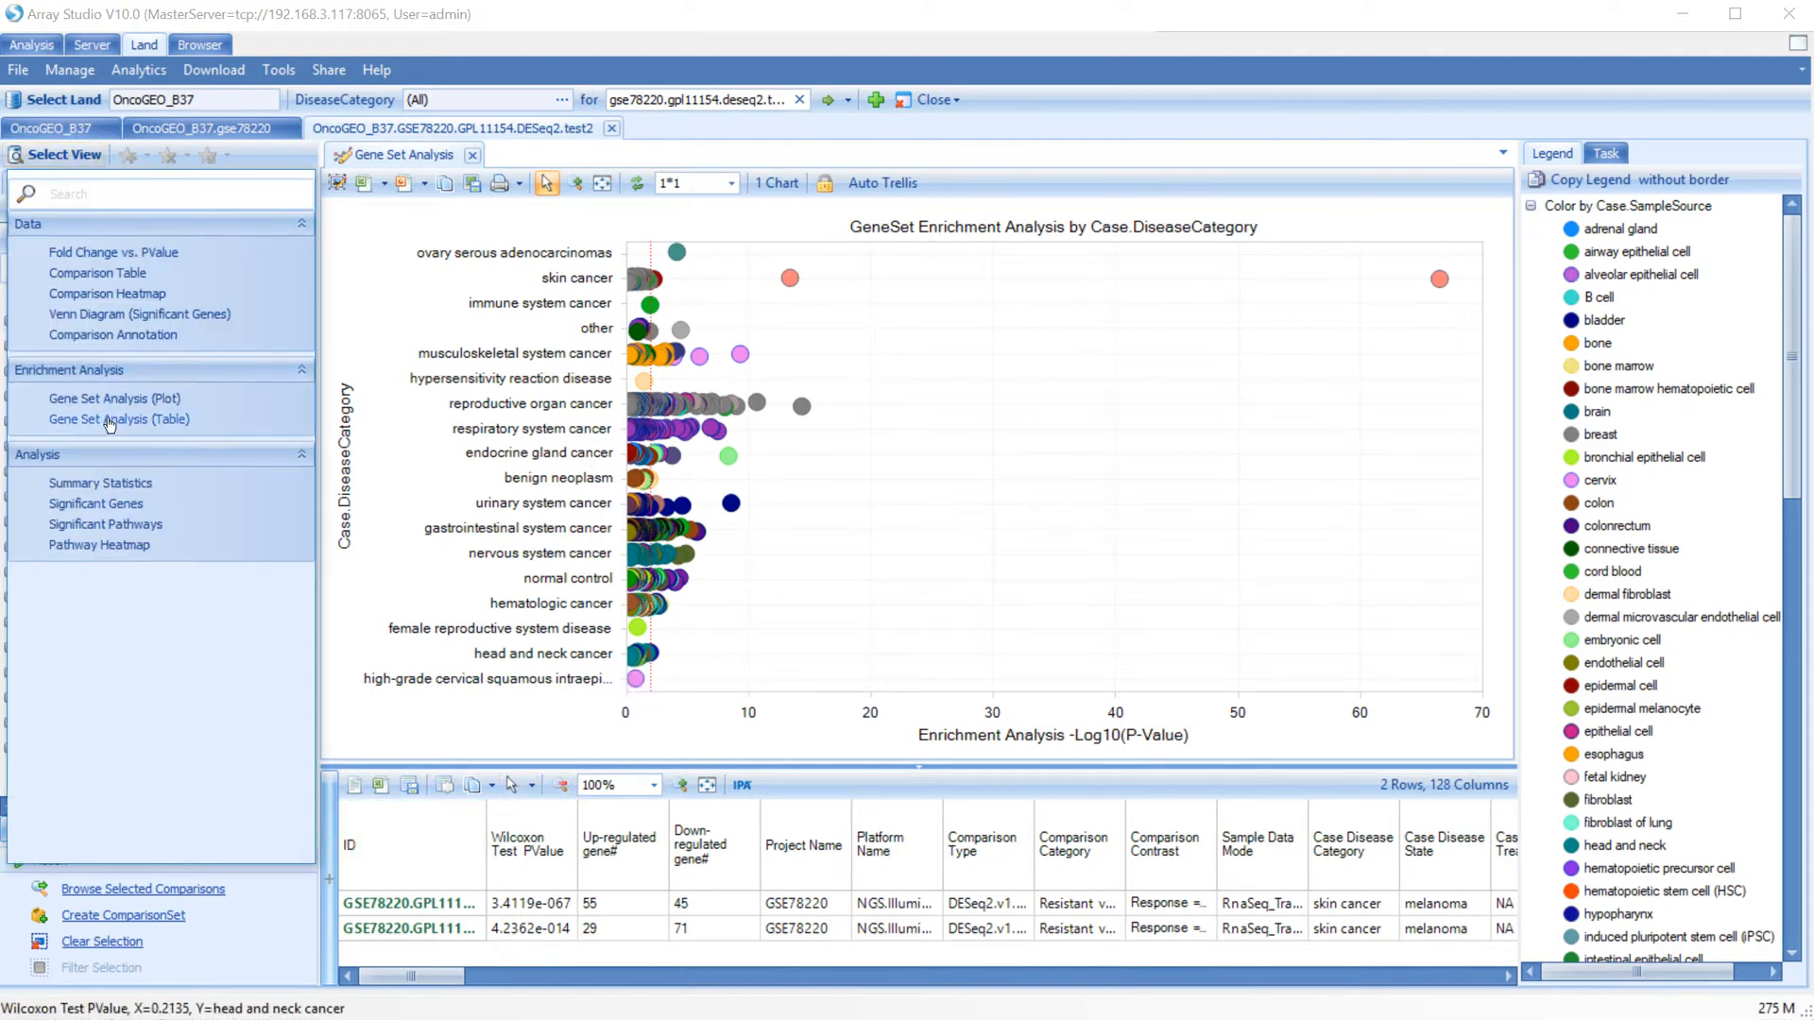
left_click(109, 420)
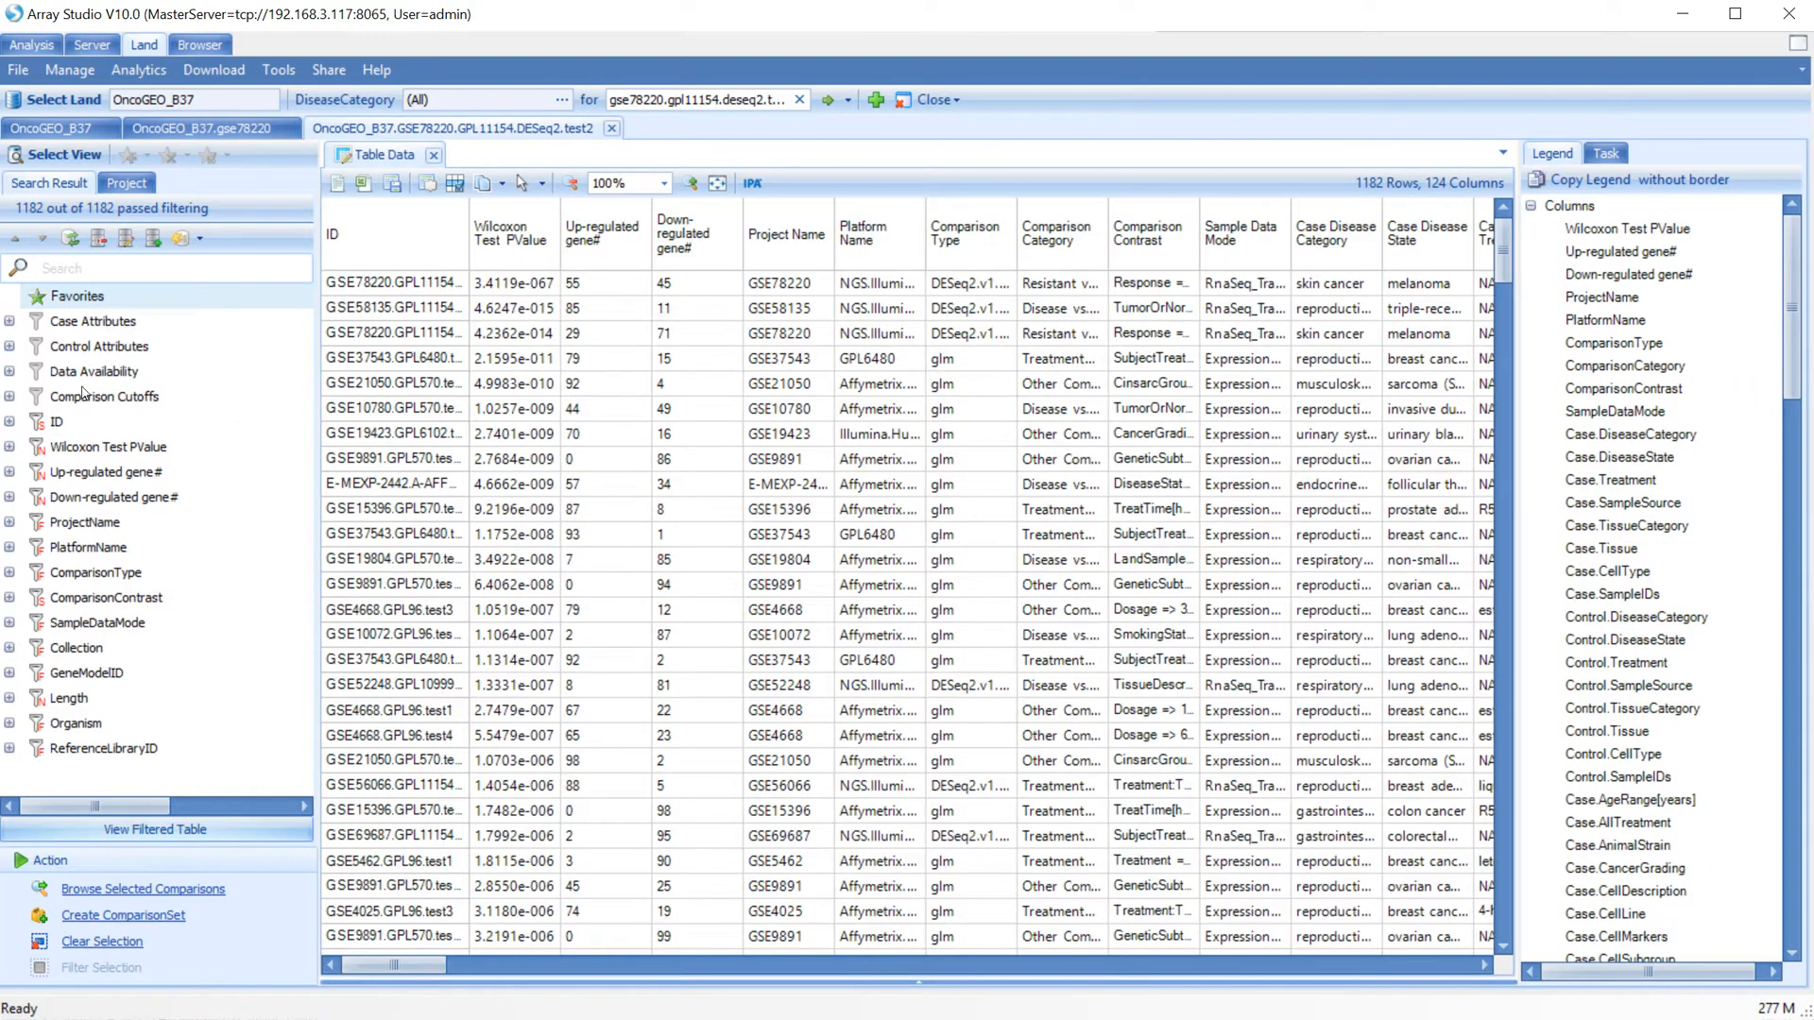
left_click(10, 322)
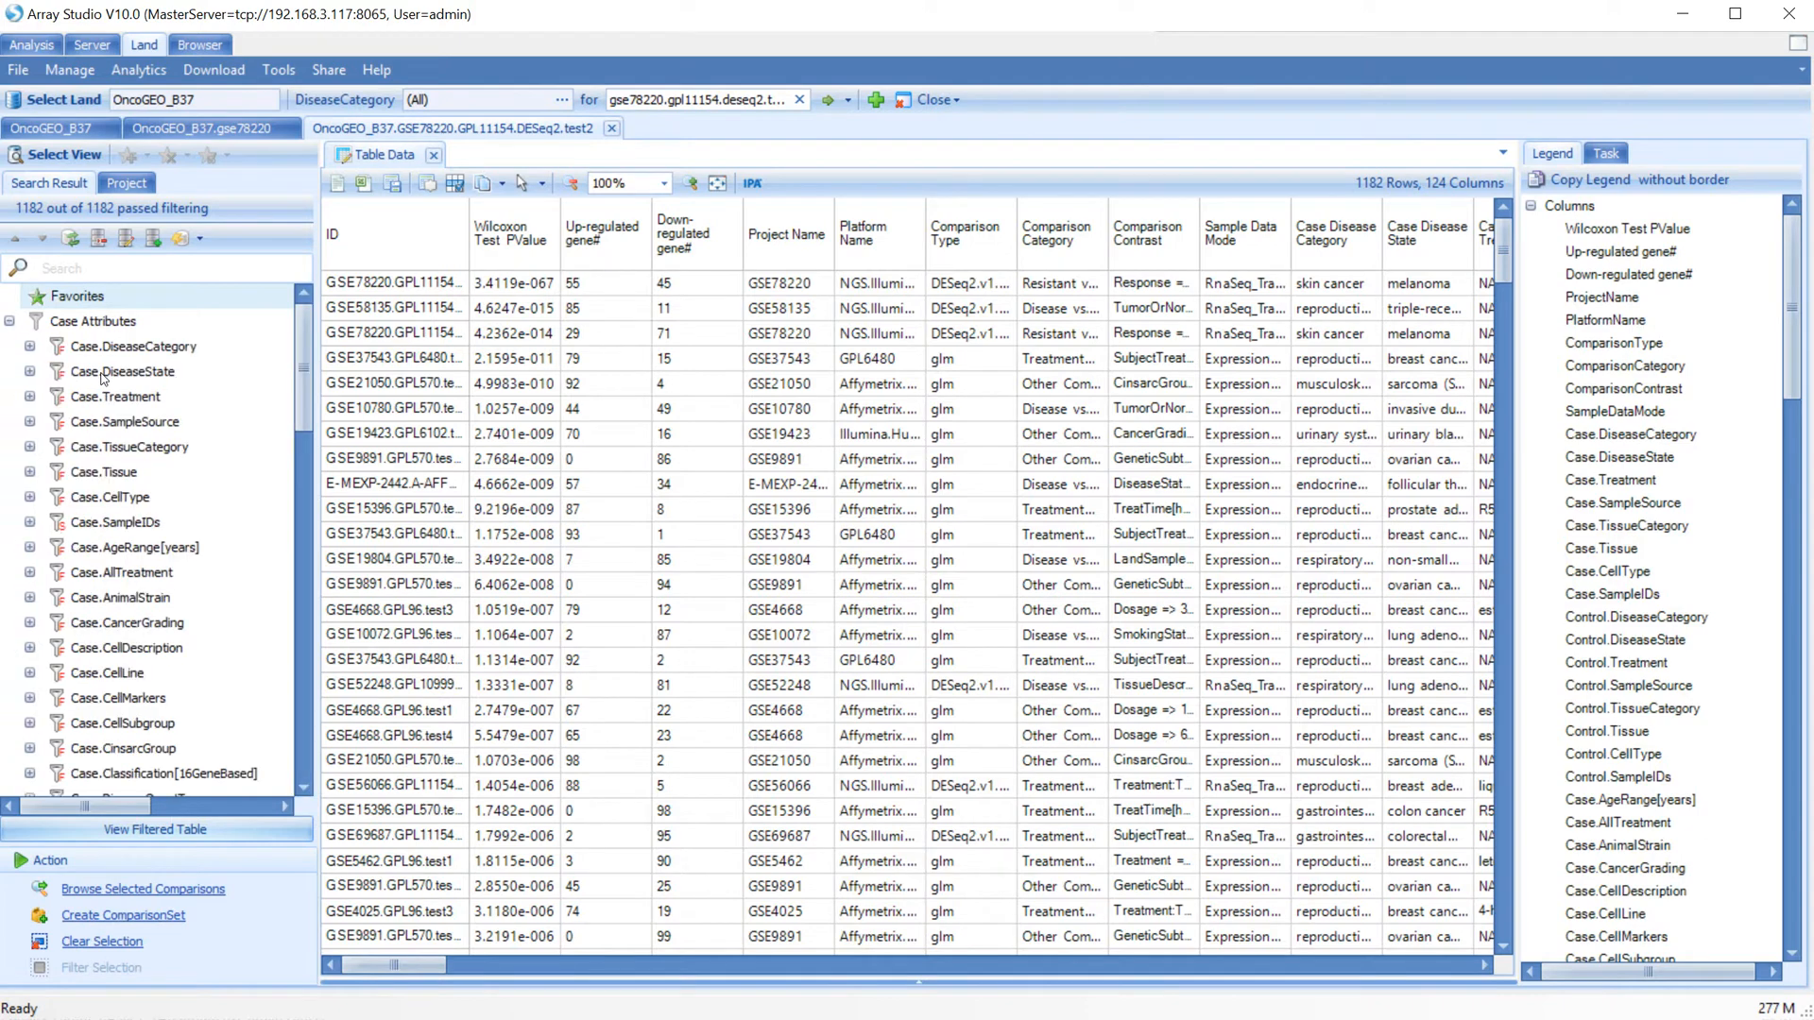
left_click(31, 346)
scroll(75, 425, "down", 2)
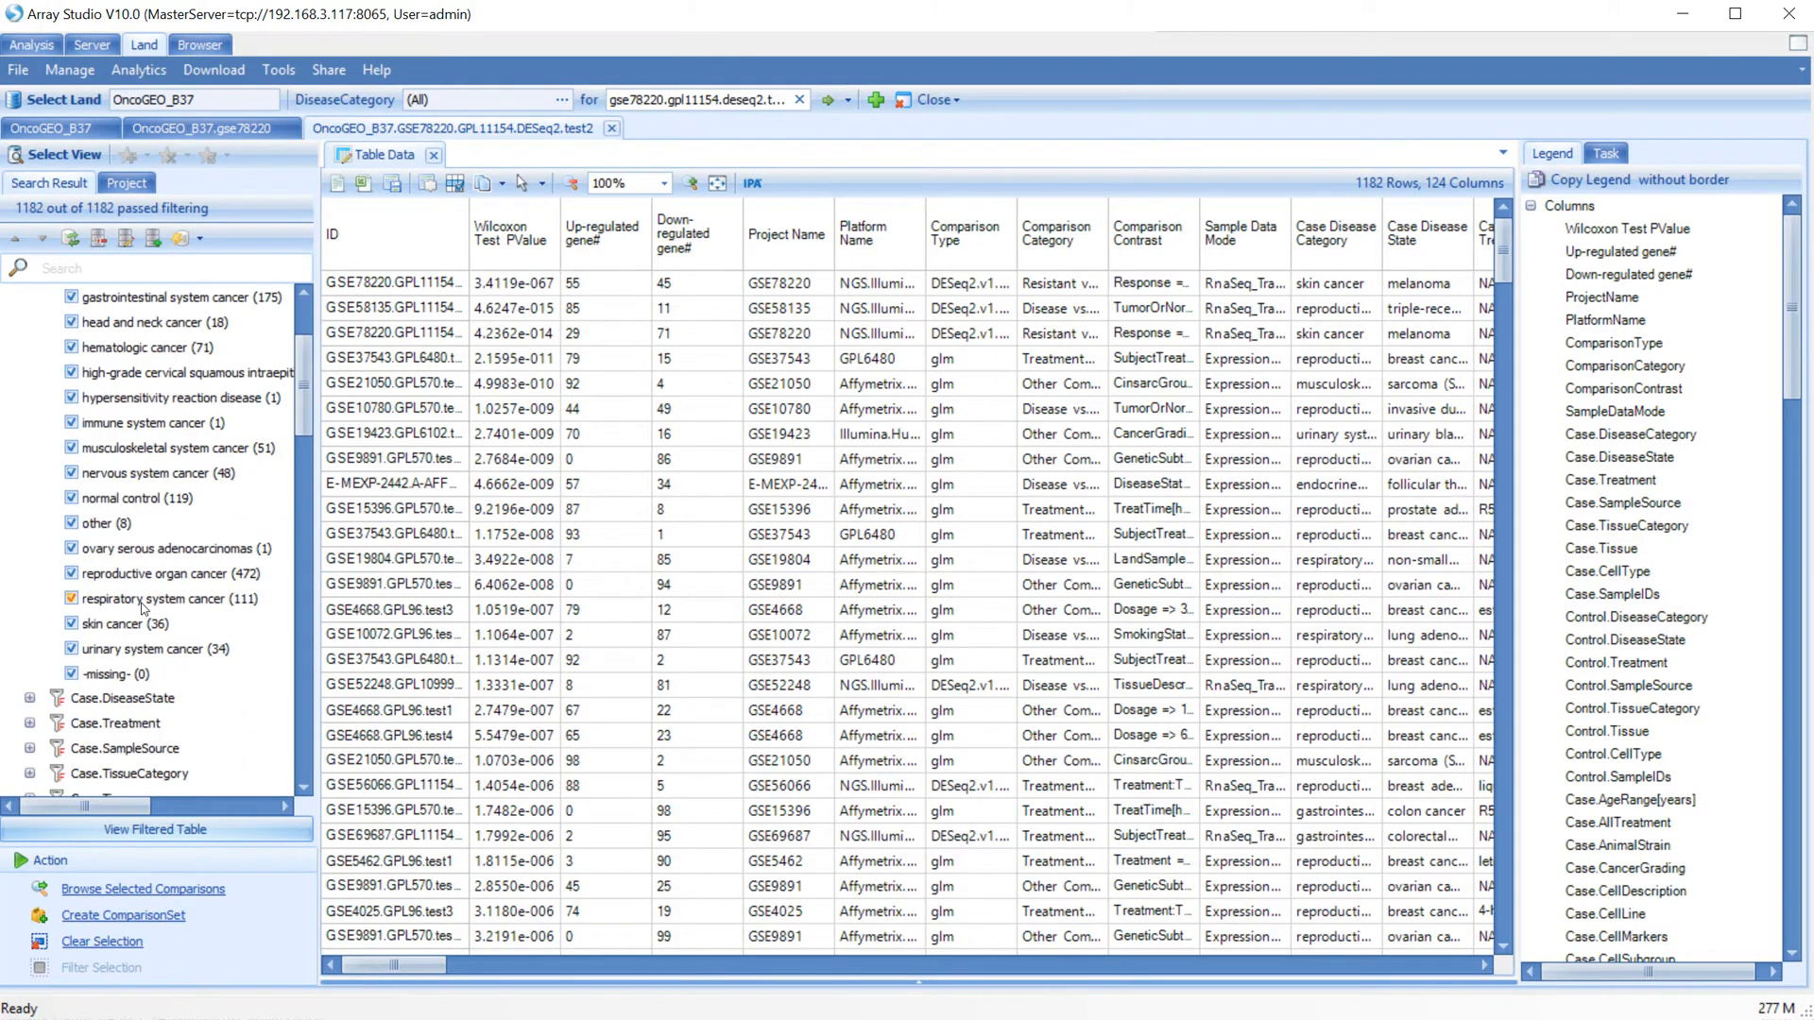
right_click(122, 632)
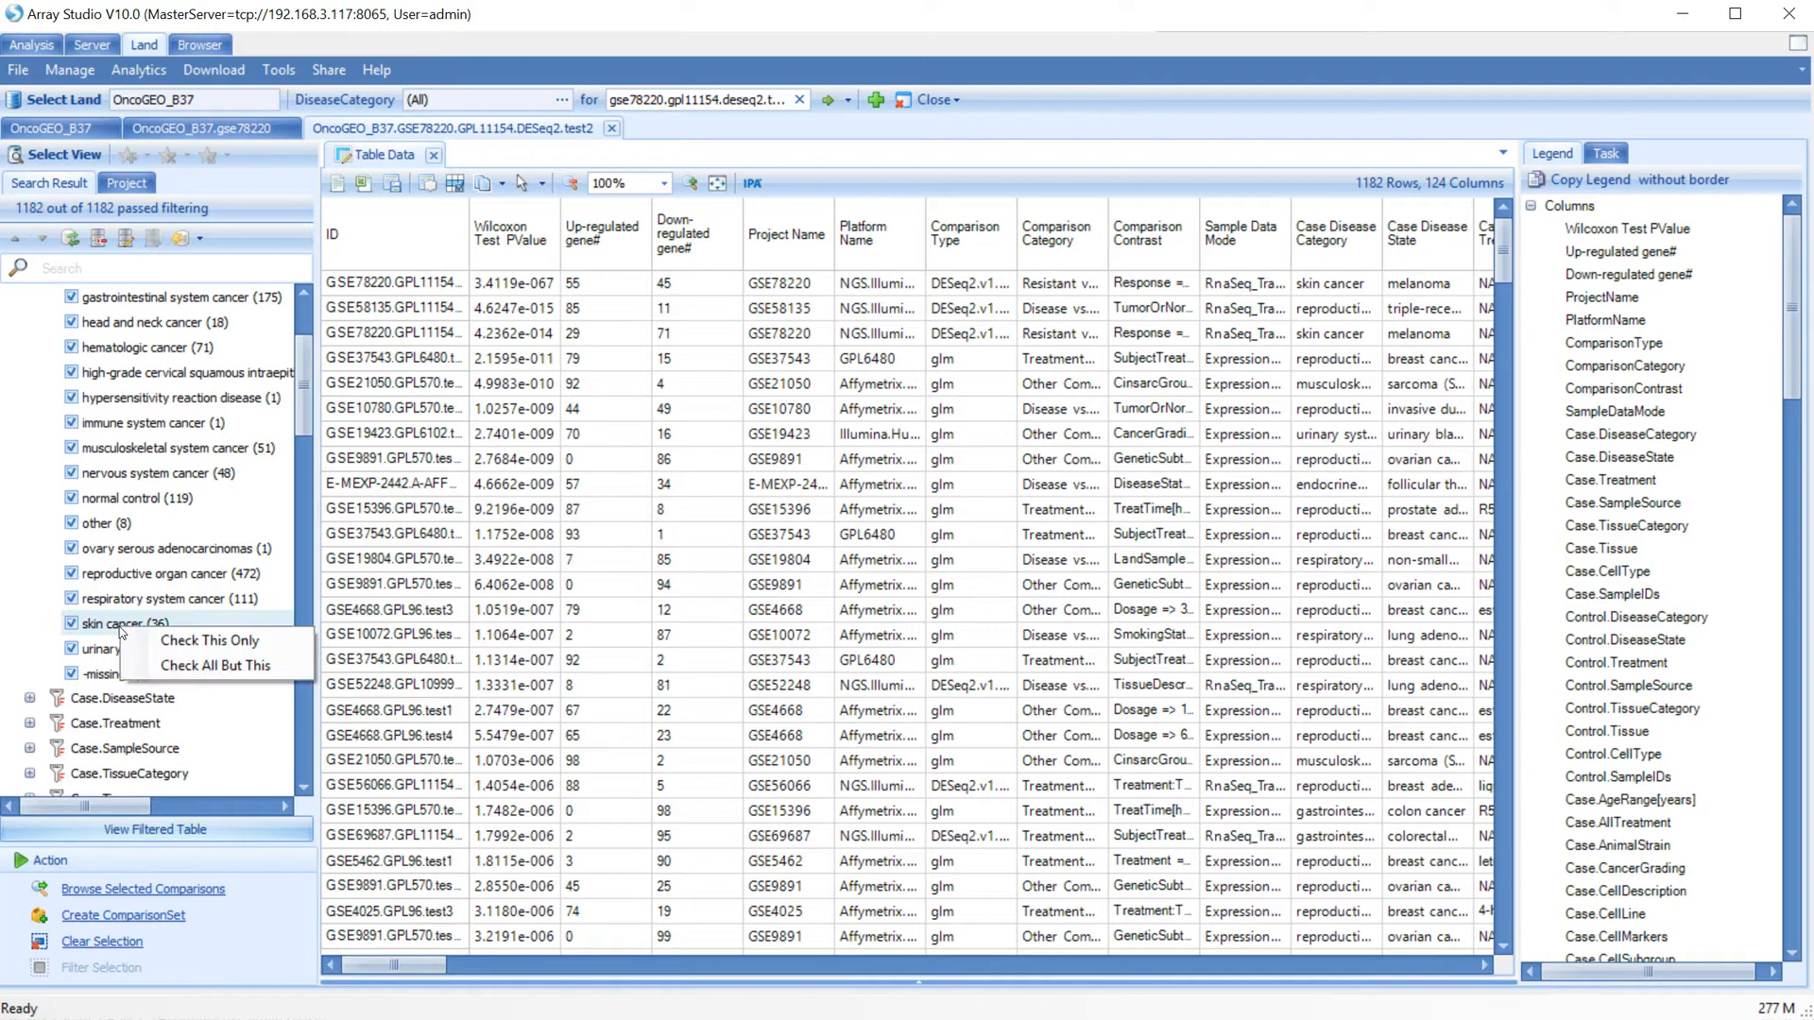
left_click(185, 650)
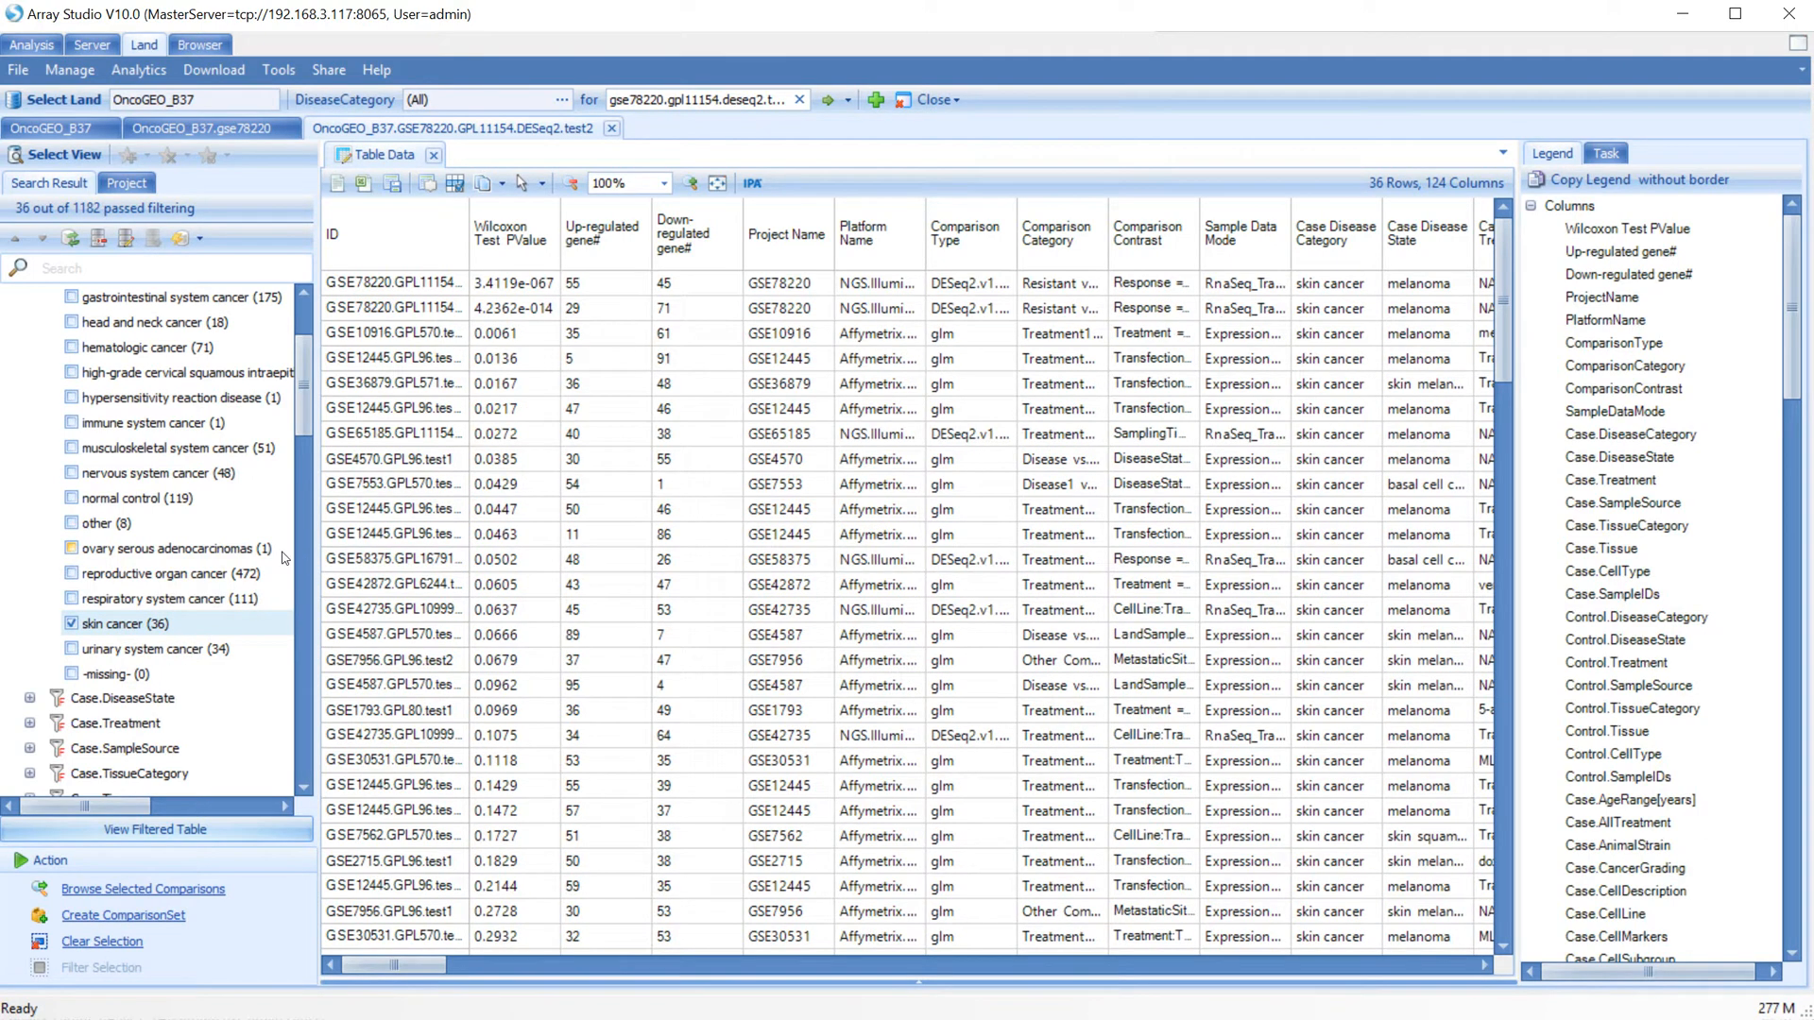
scroll(284, 558, "up", 3)
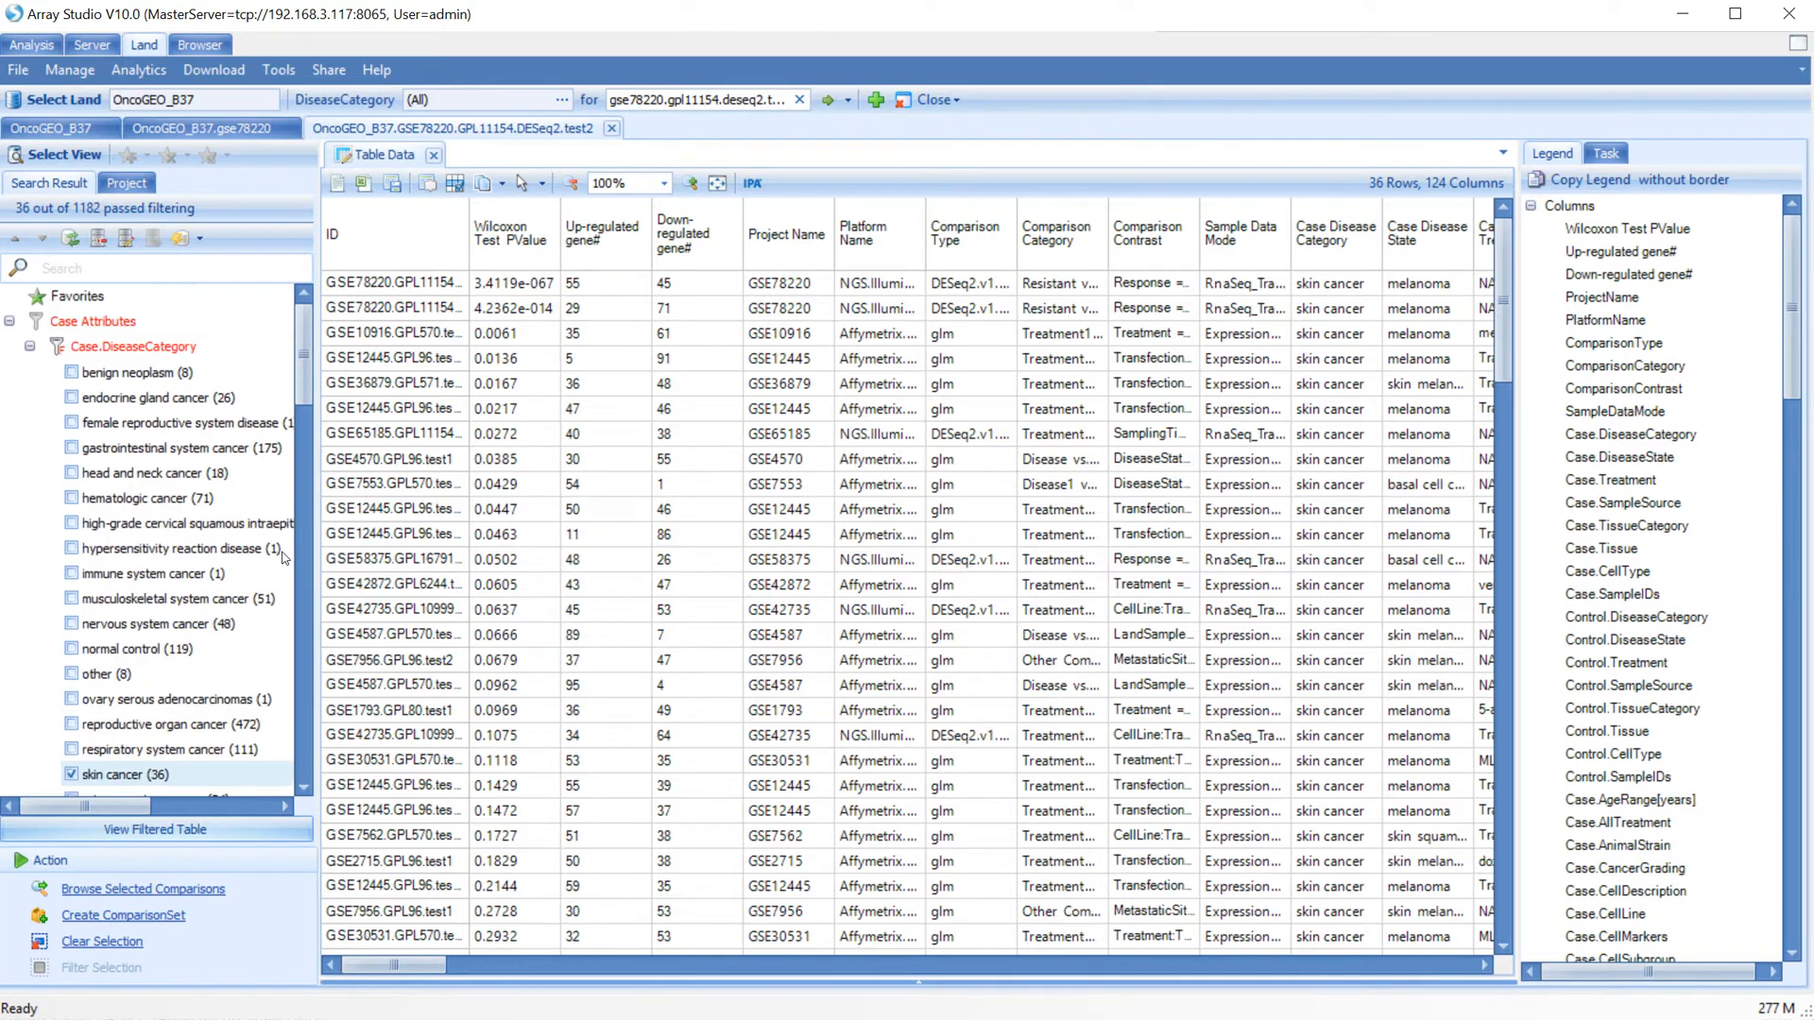
left_click(30, 346)
left_click(8, 321)
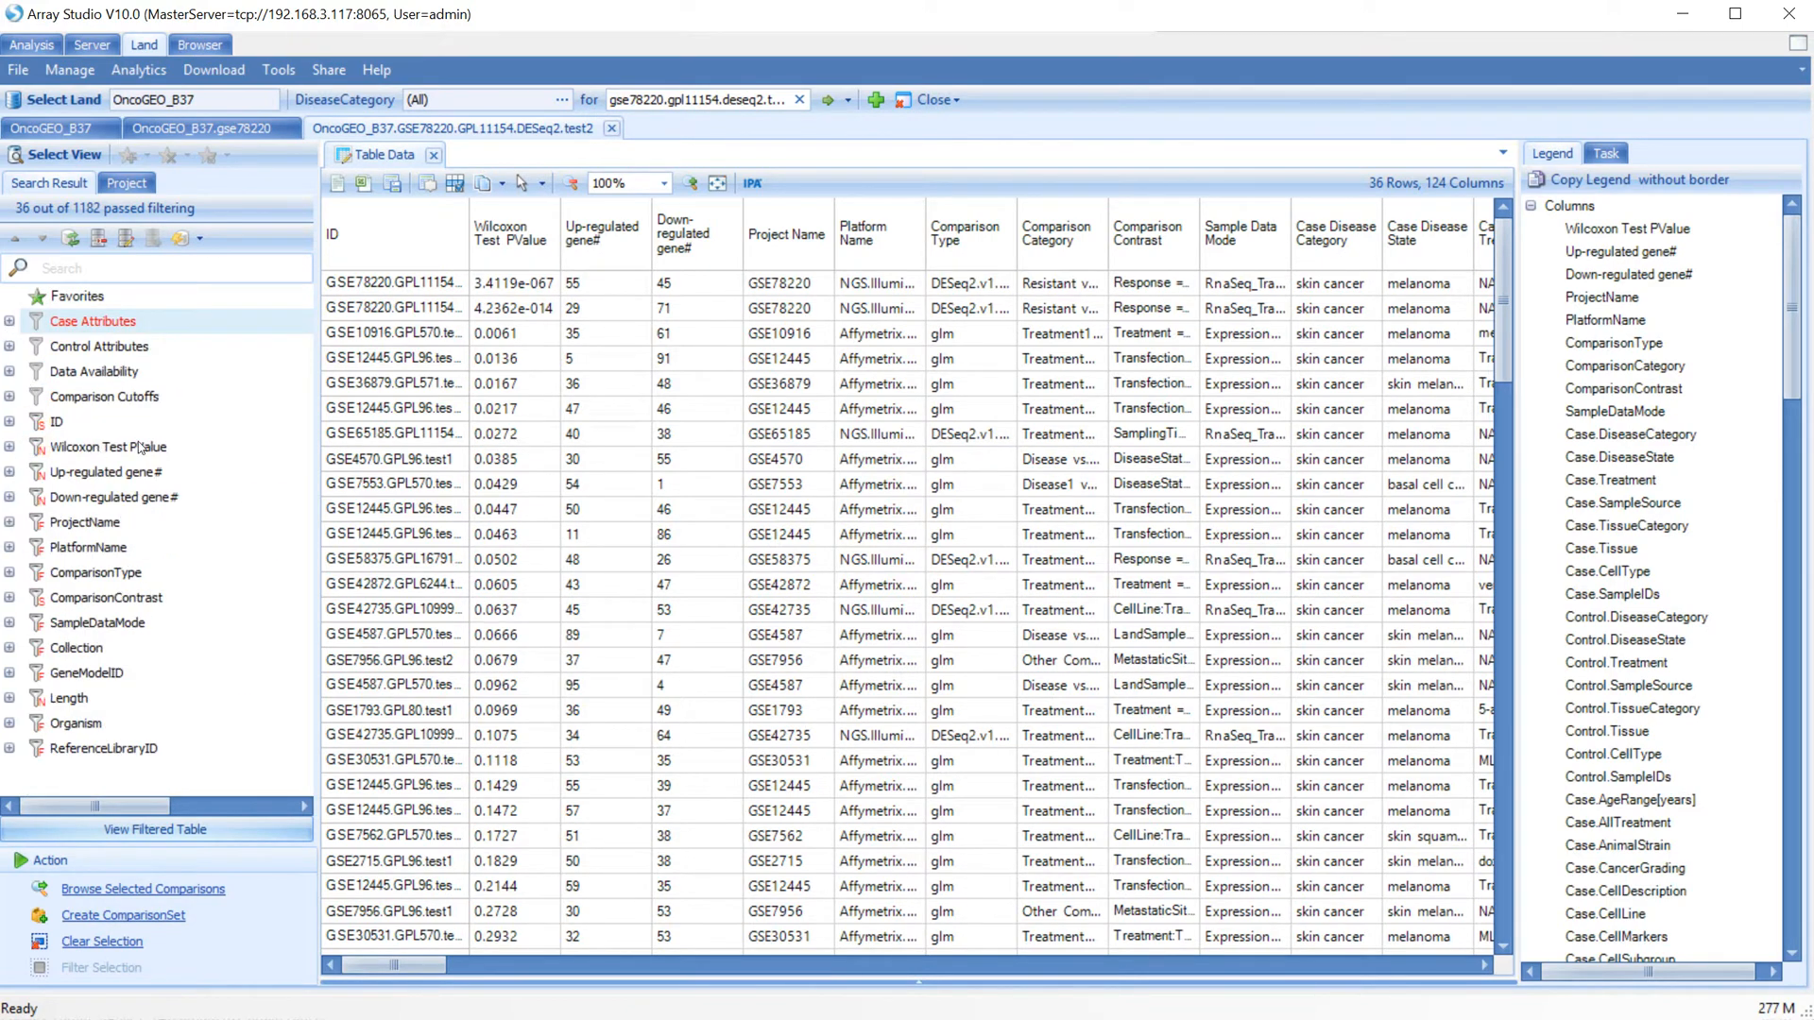
Filter the table to a Wilcoxon Test PValue <0.05 and bring the Case Response and Case Subject Treatment columns into view.
left_click(10, 447)
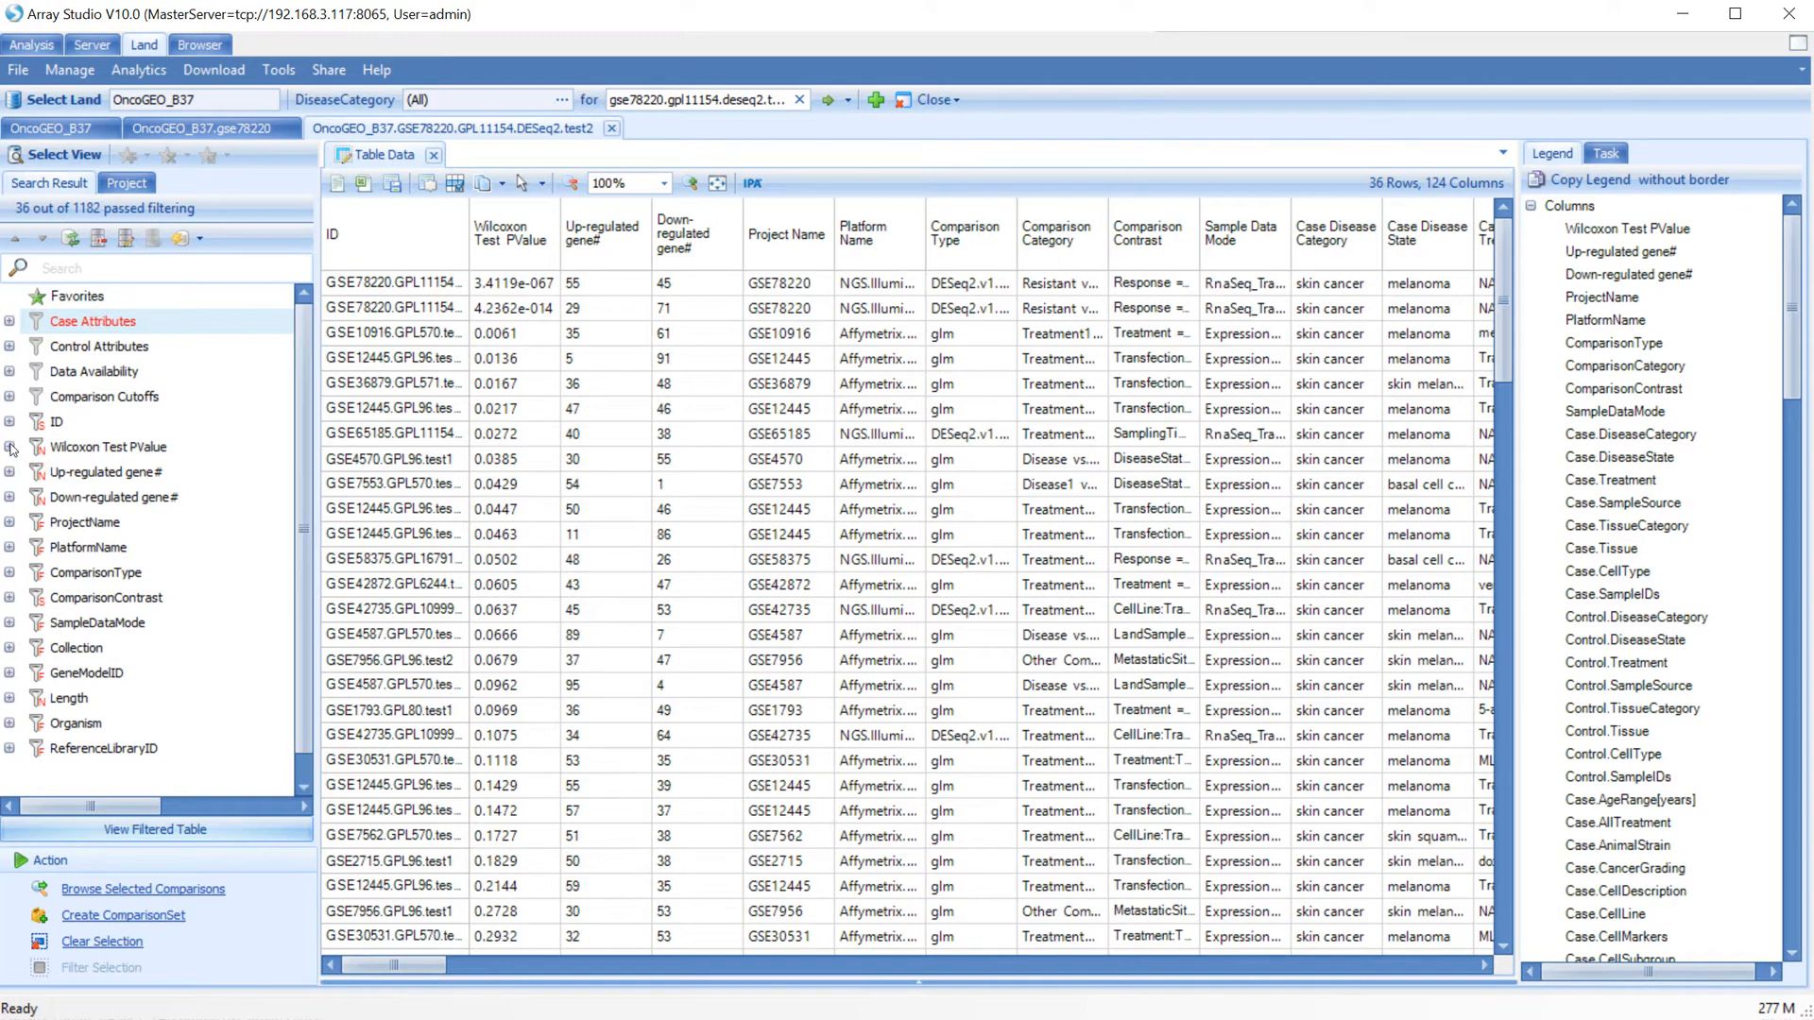
left_click(94, 491)
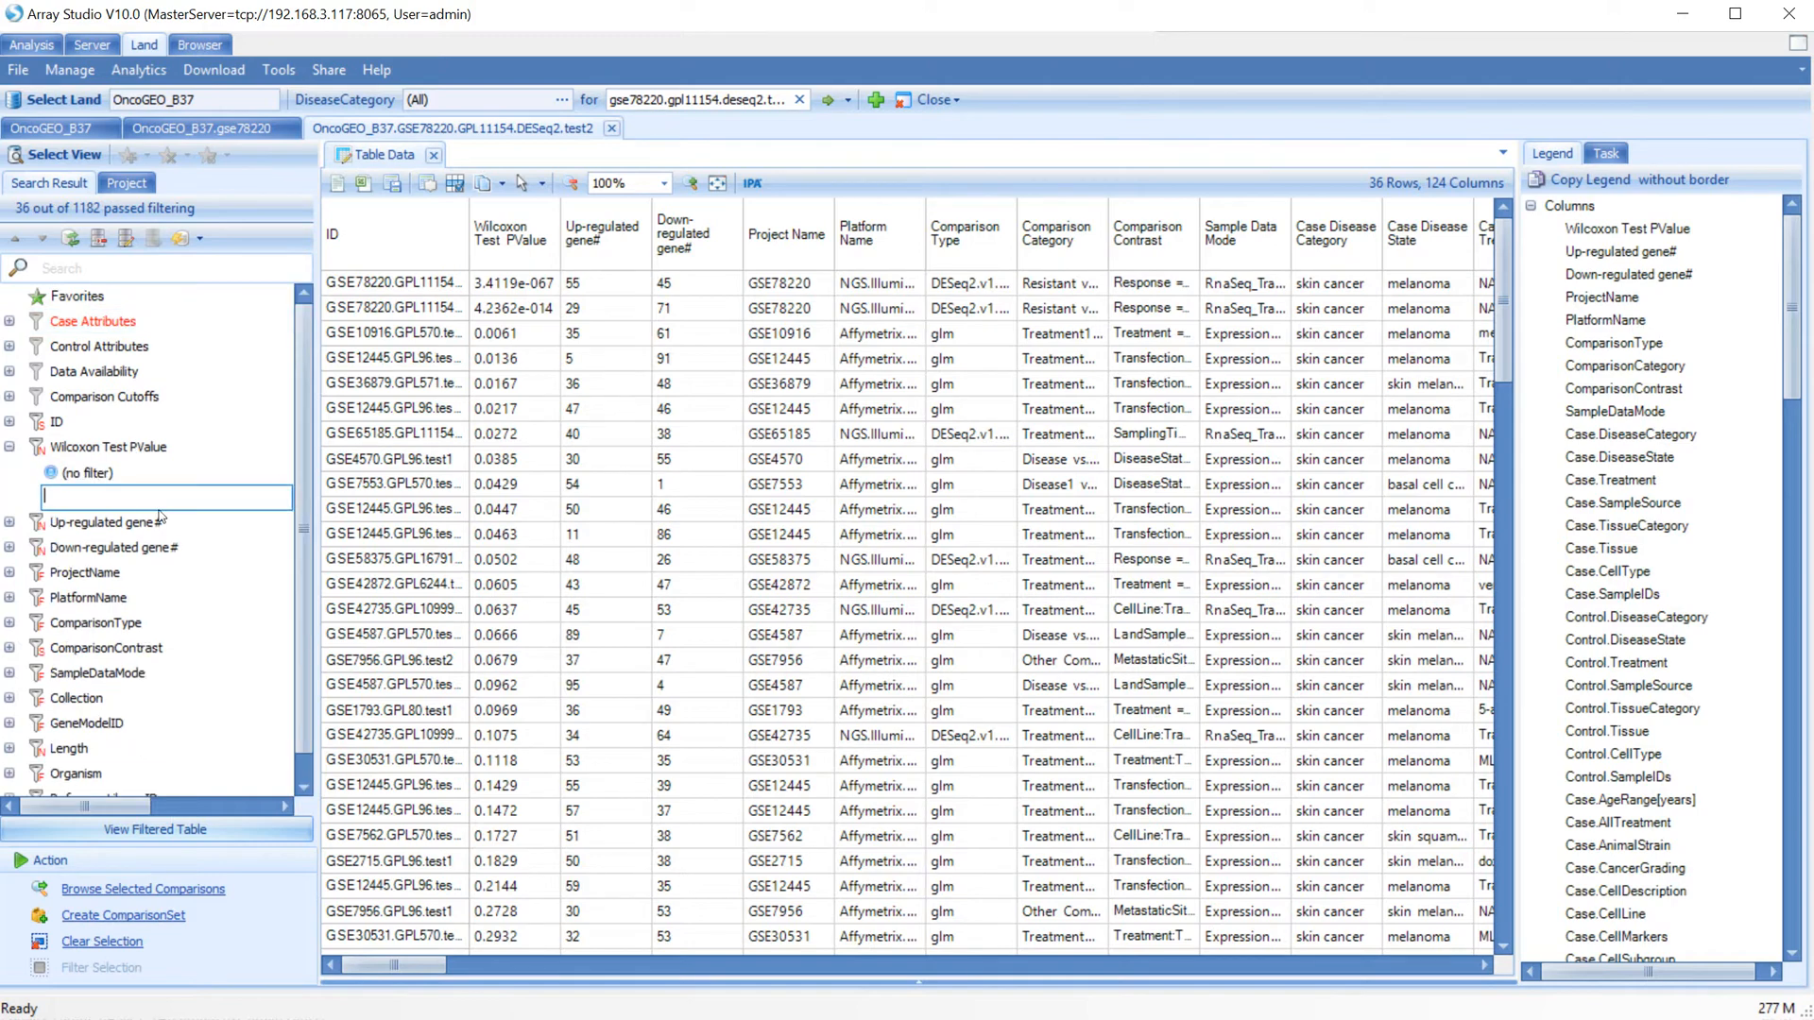
type("<0.05")
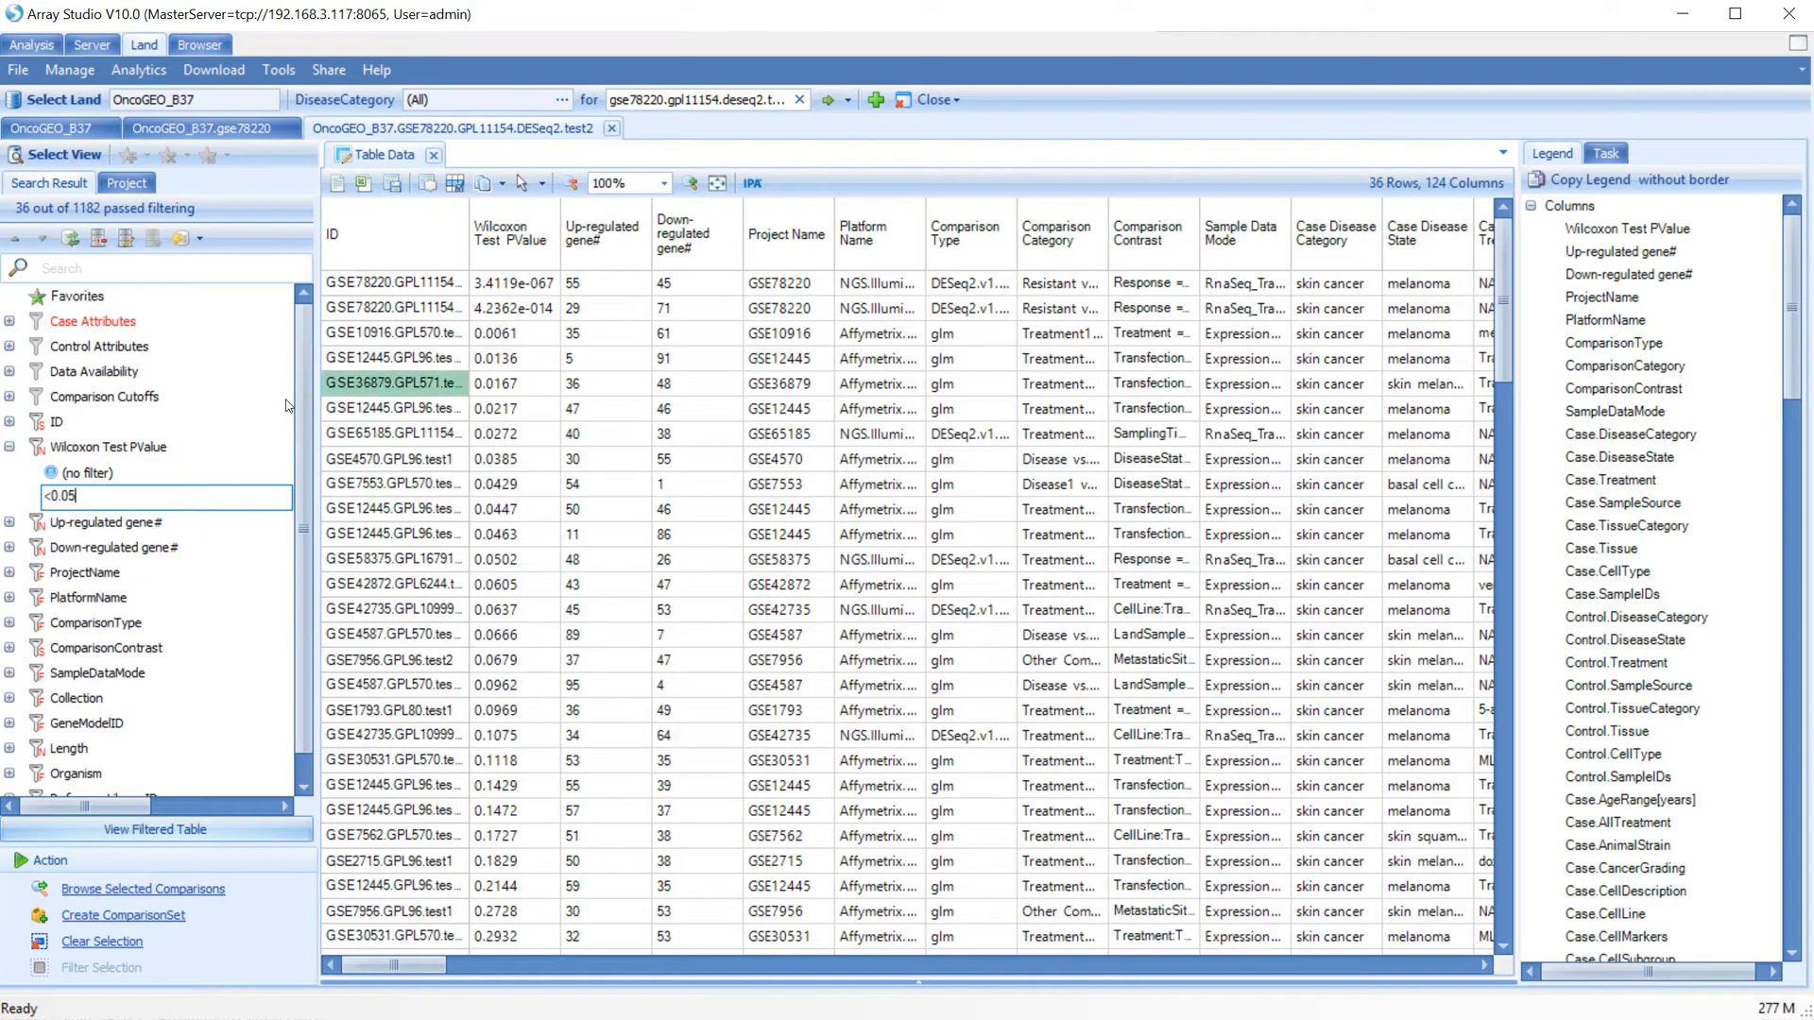
key("Return")
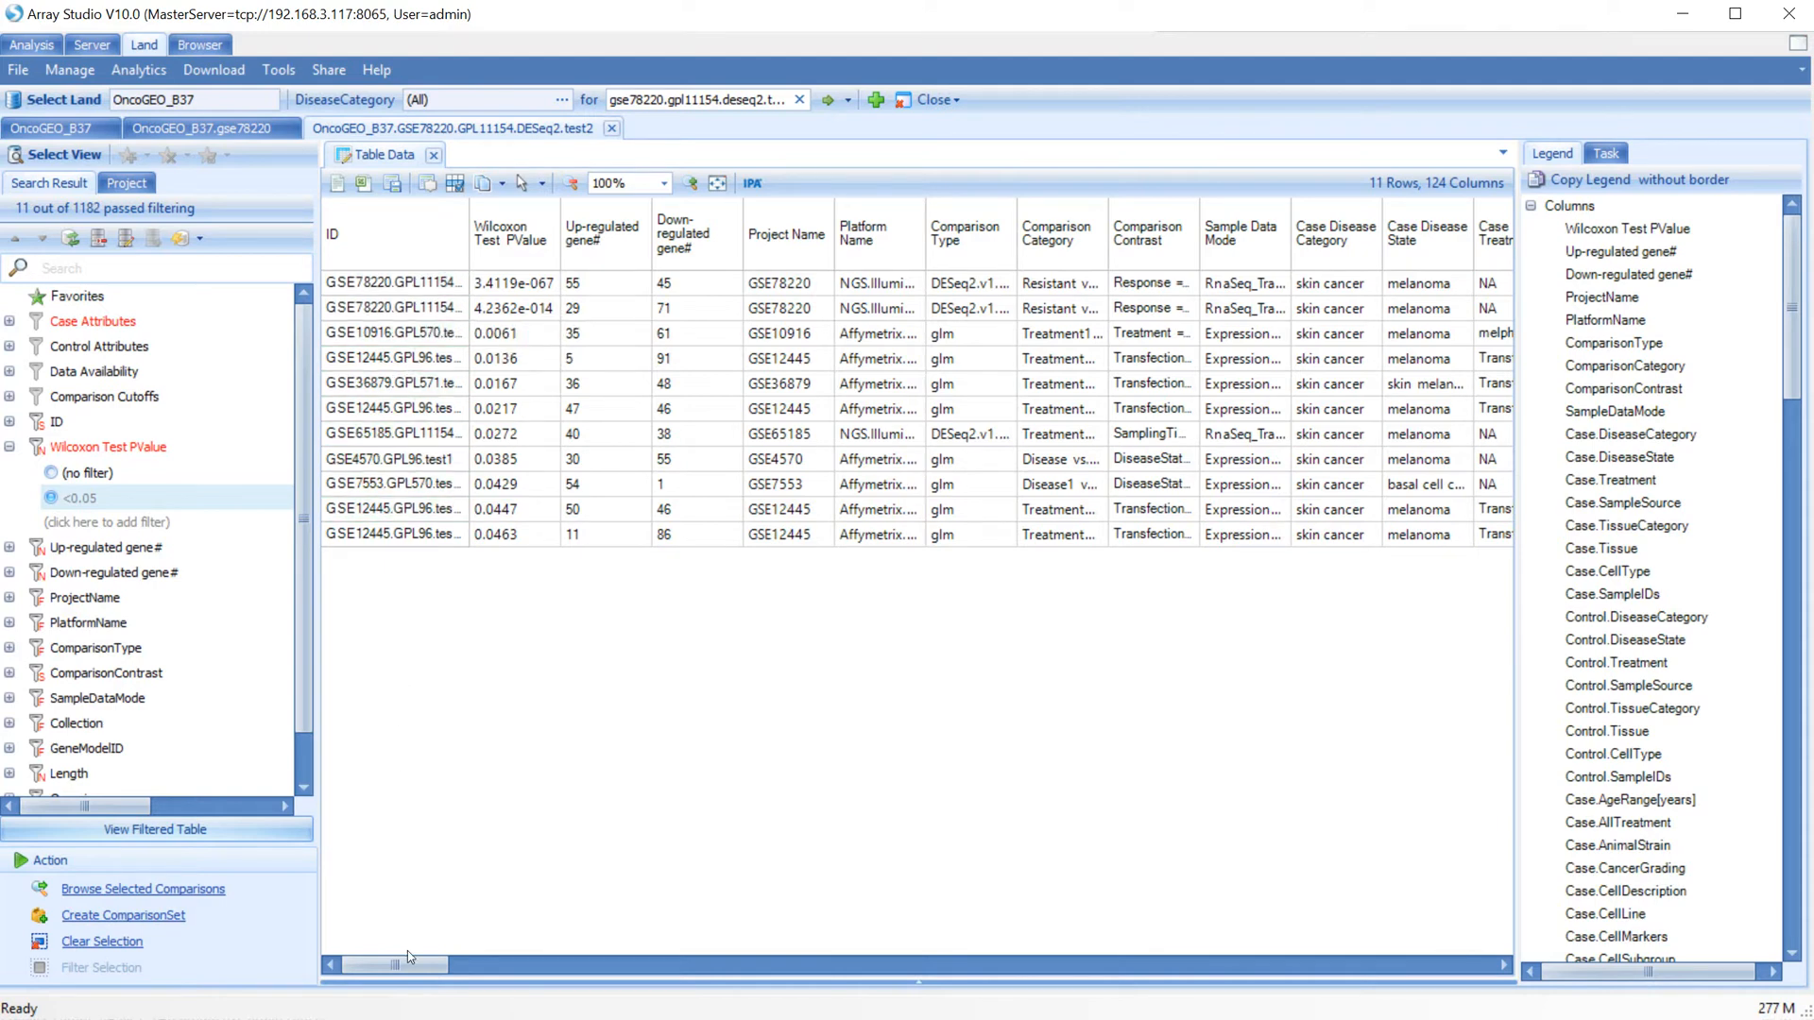
left_click_drag(410, 969, 871, 985)
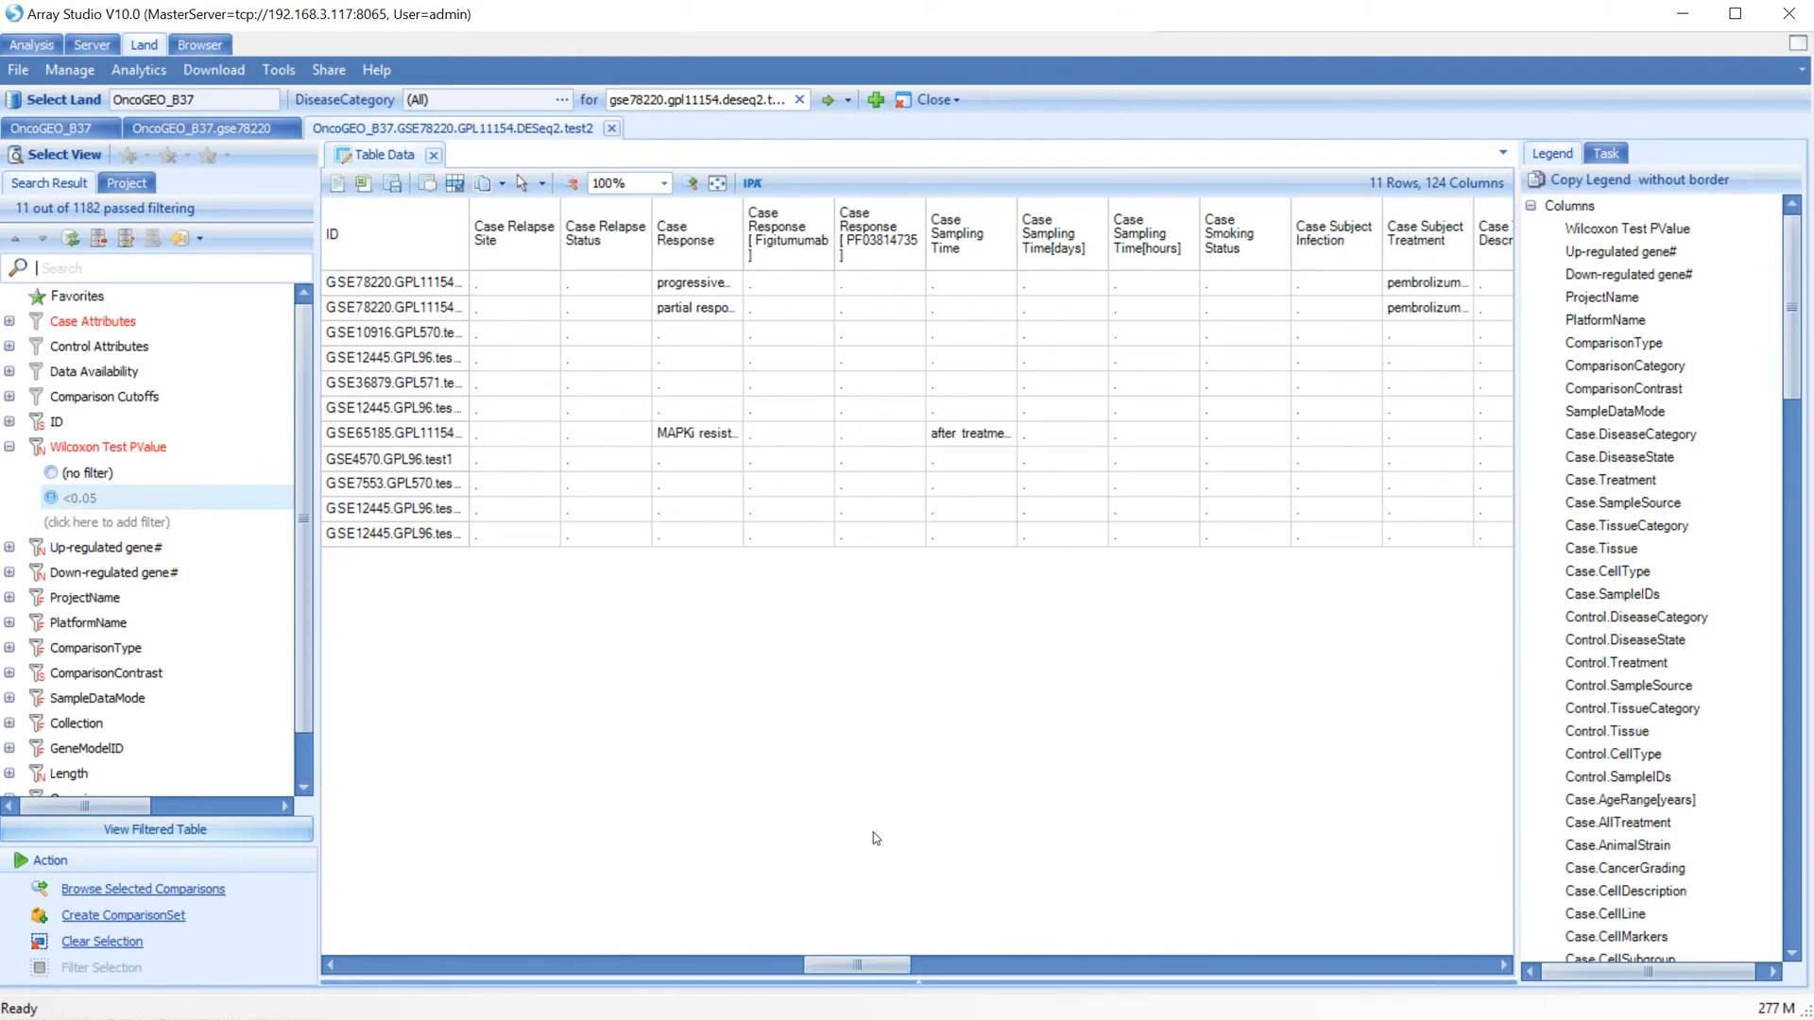